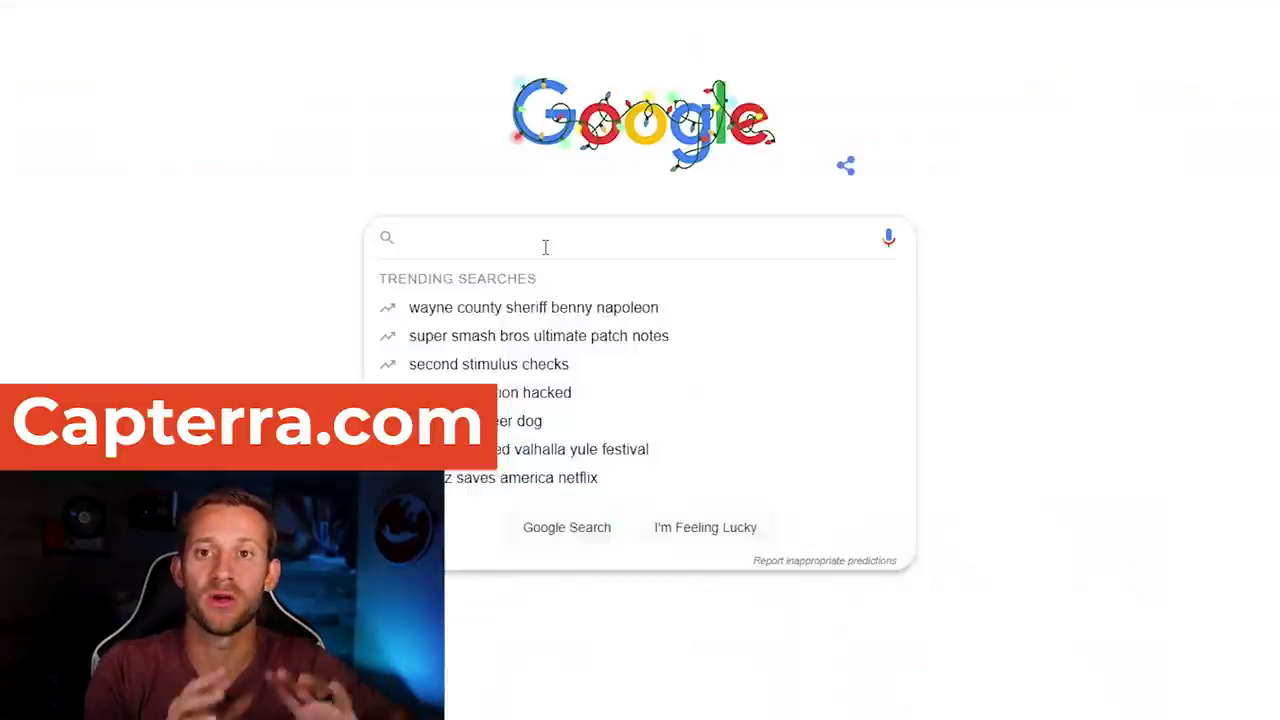
pyautogui.write('Best affiliate programs in the software niche')
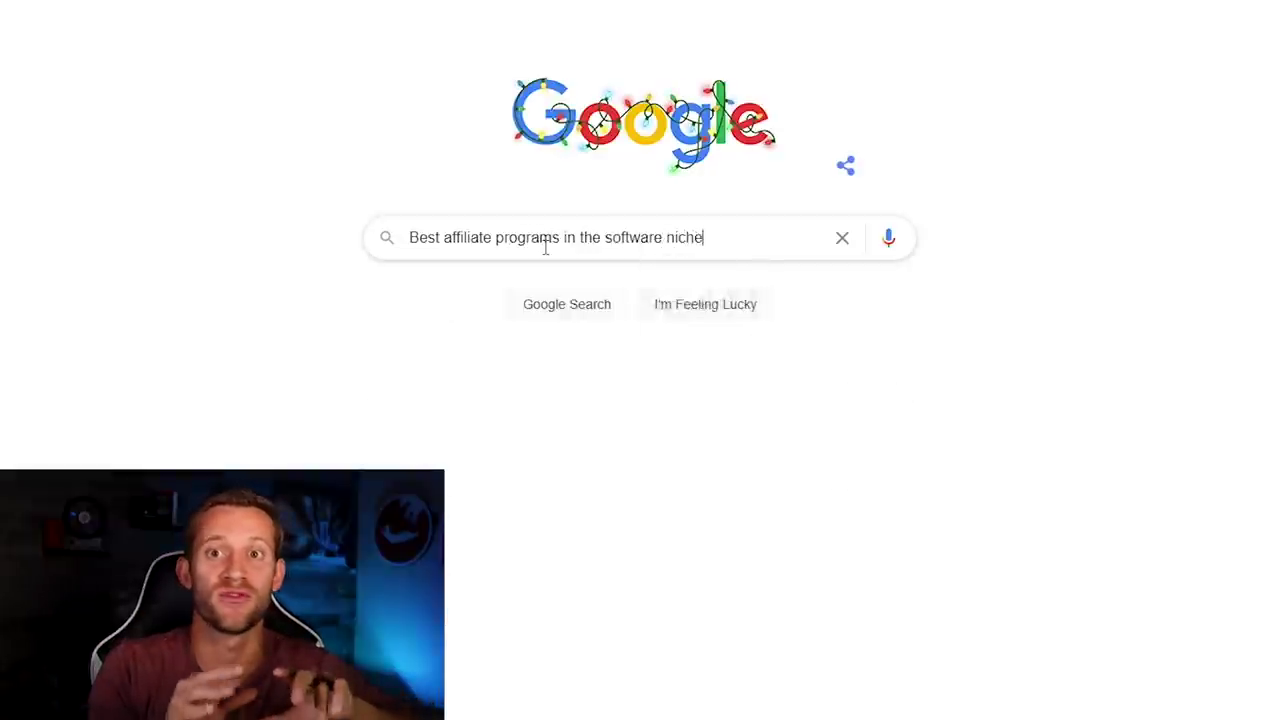
pyautogui.press('Return')
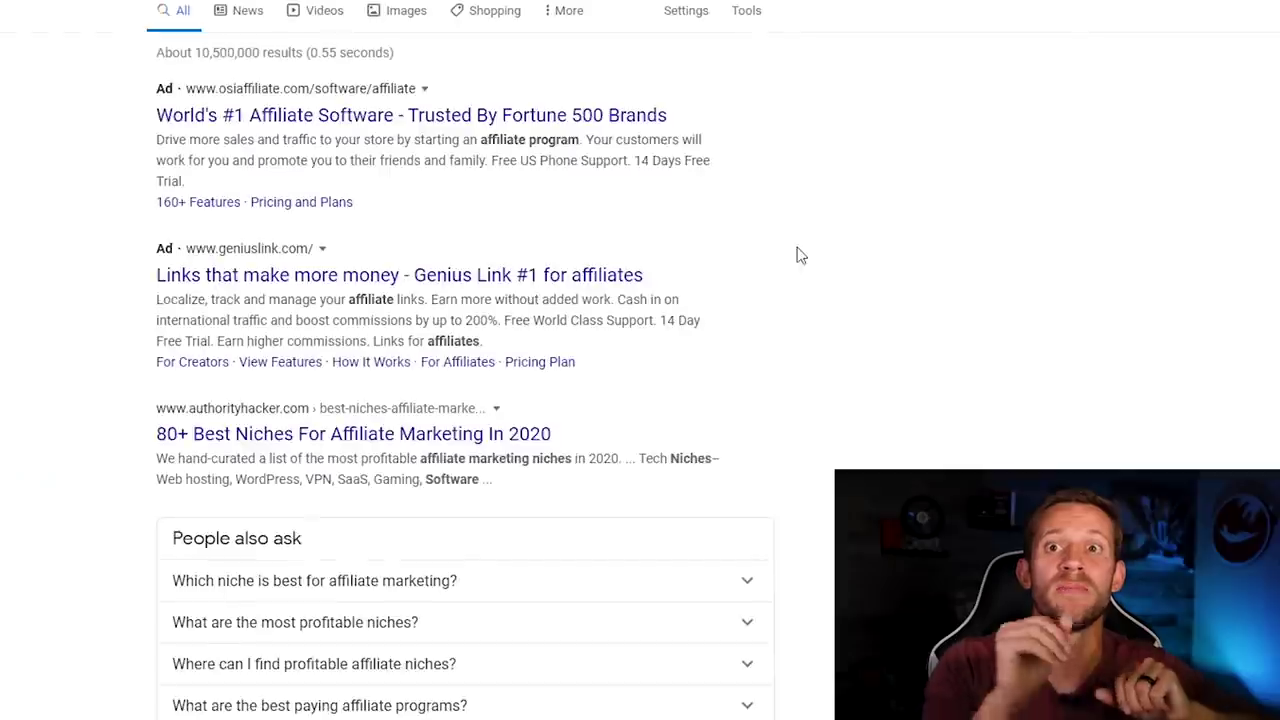
pyautogui.scroll(-1, 127, 276)
pyautogui.scroll(-2, 125, 277)
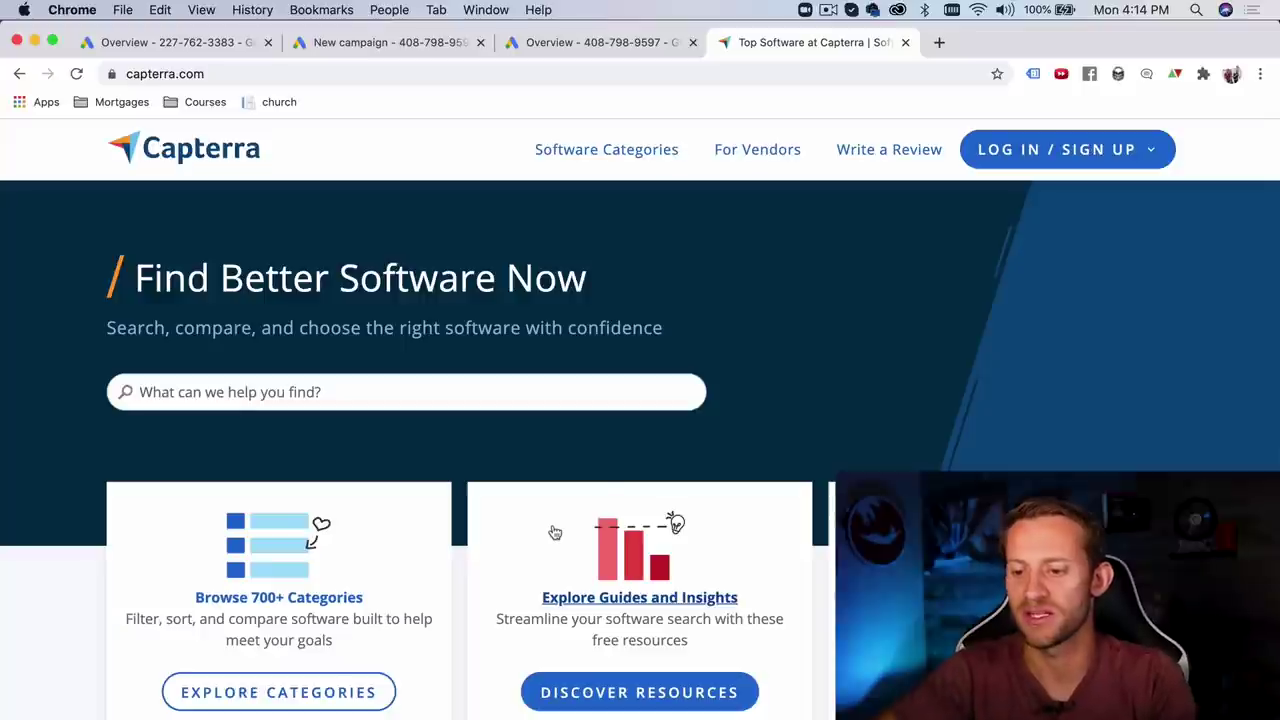
# Browse Capterra's full software categories list to reach All-in-One Marketing Software
pyautogui.click(605, 162)
pyautogui.scroll(-10, 631, 594)
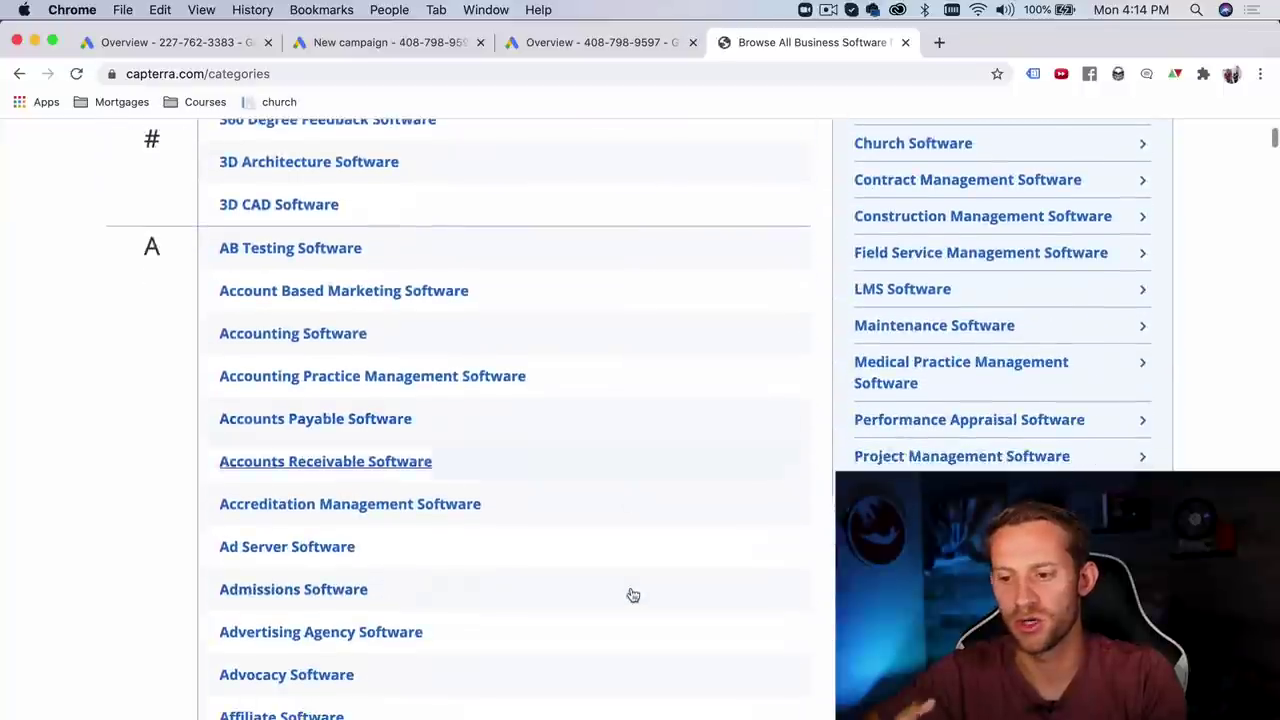
pyautogui.scroll(-20, 632, 598)
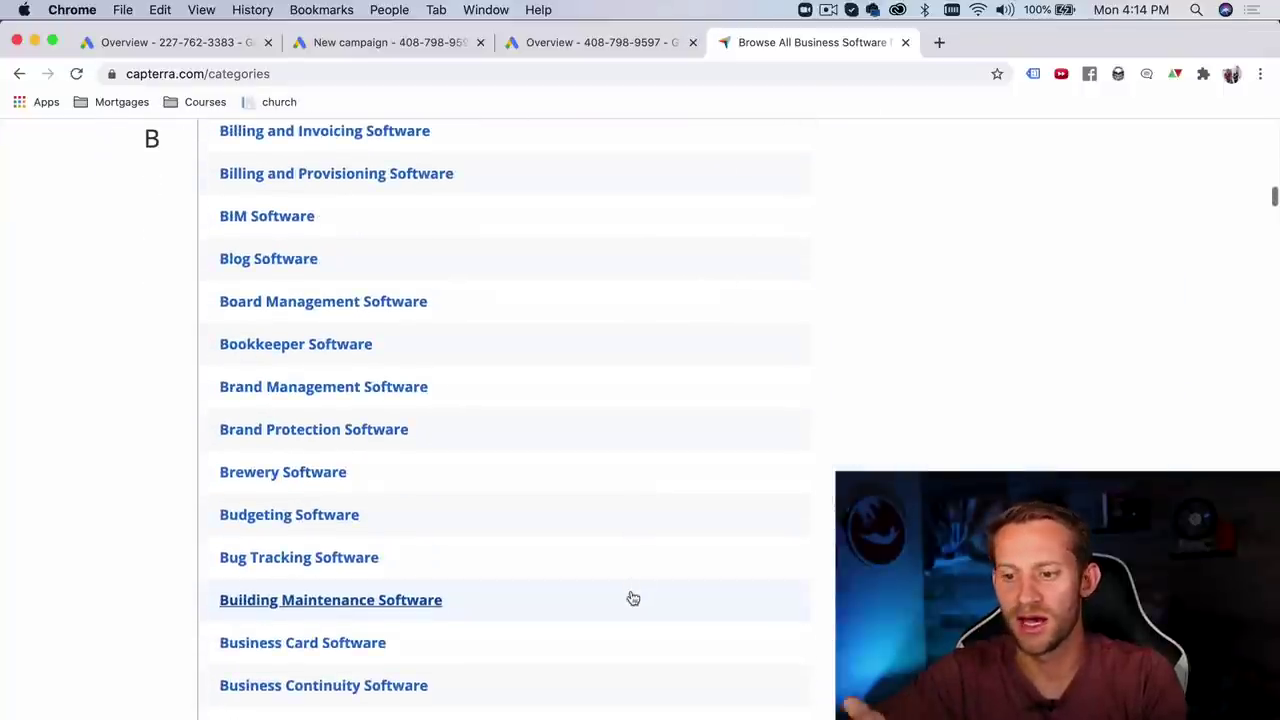
pyautogui.scroll(-15, 446, 481)
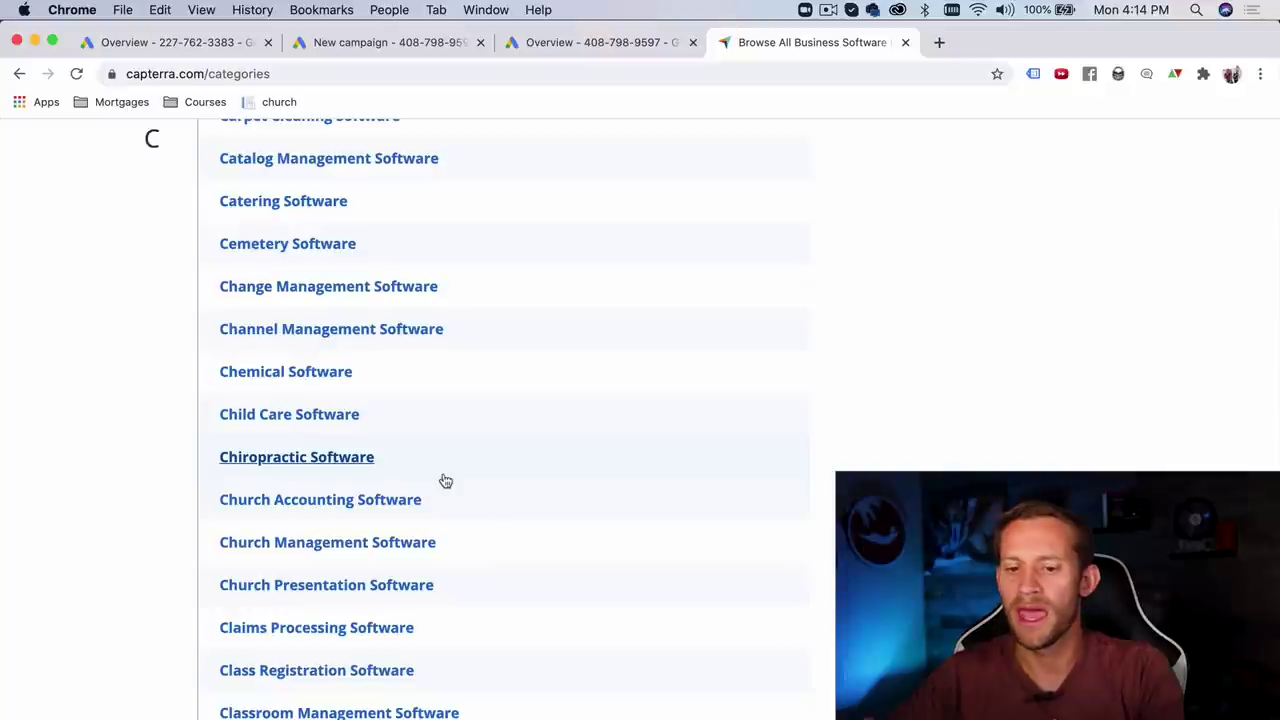
pyautogui.scroll(2, 446, 481)
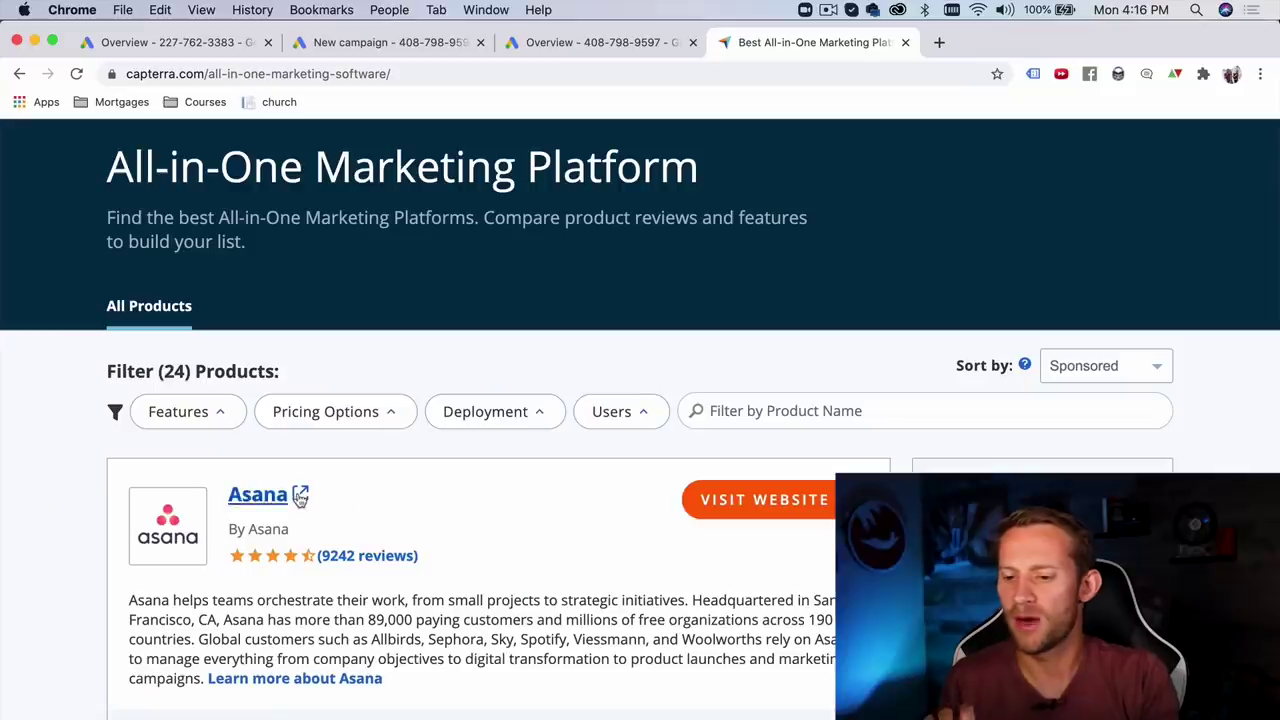
pyautogui.scroll(-2, 302, 510)
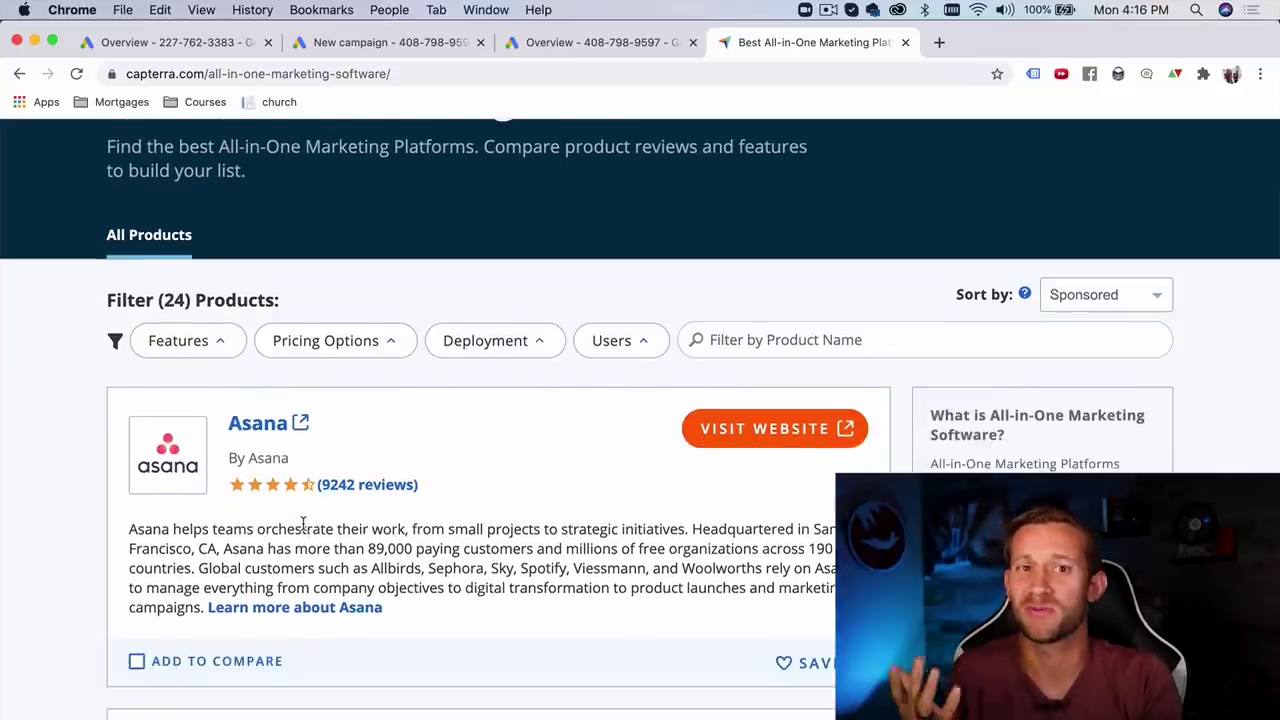
pyautogui.scroll(-5, 332, 550)
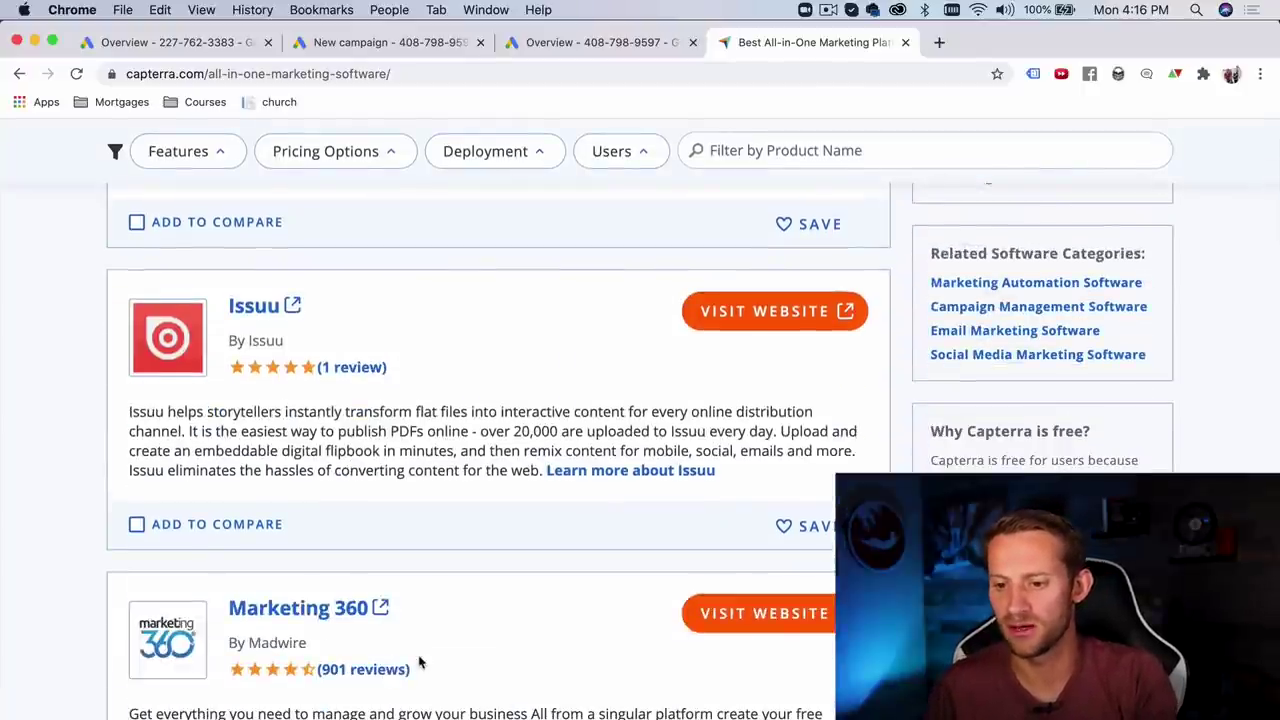
pyautogui.scroll(-4, 371, 514)
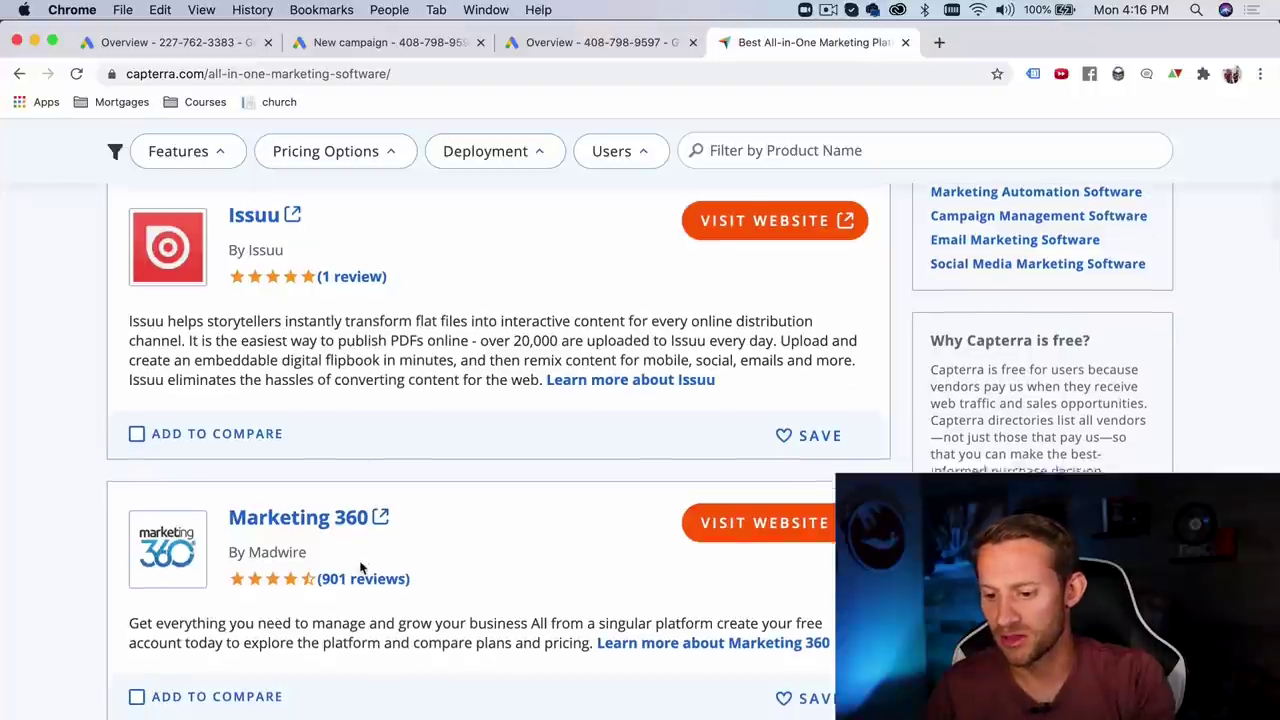
pyautogui.scroll(-5, 362, 568)
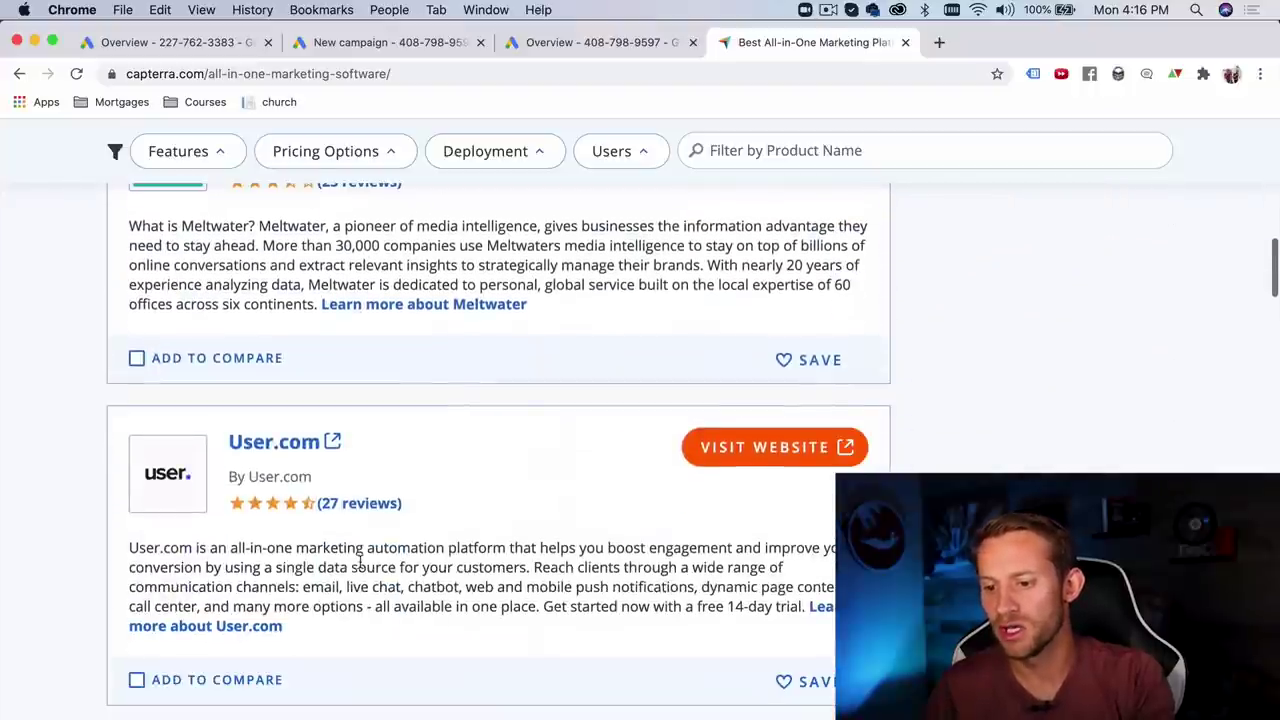
pyautogui.scroll(-3, 360, 562)
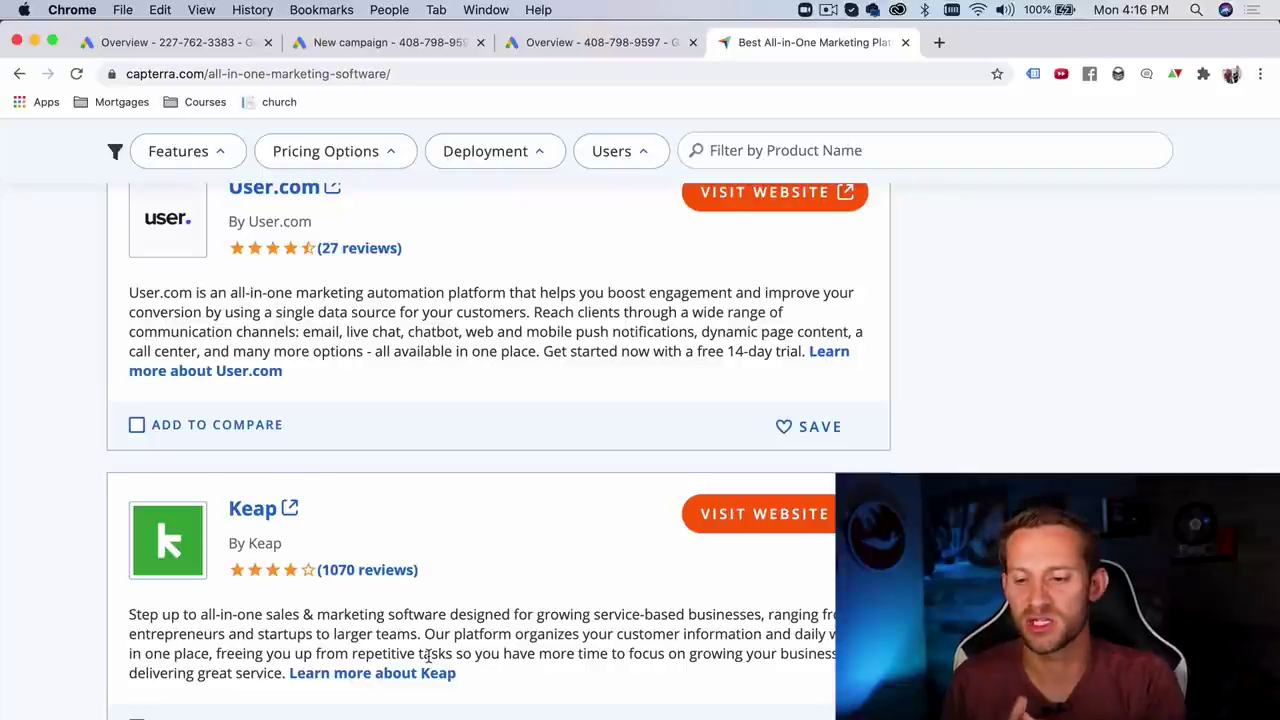
pyautogui.scroll(6, 486, 571)
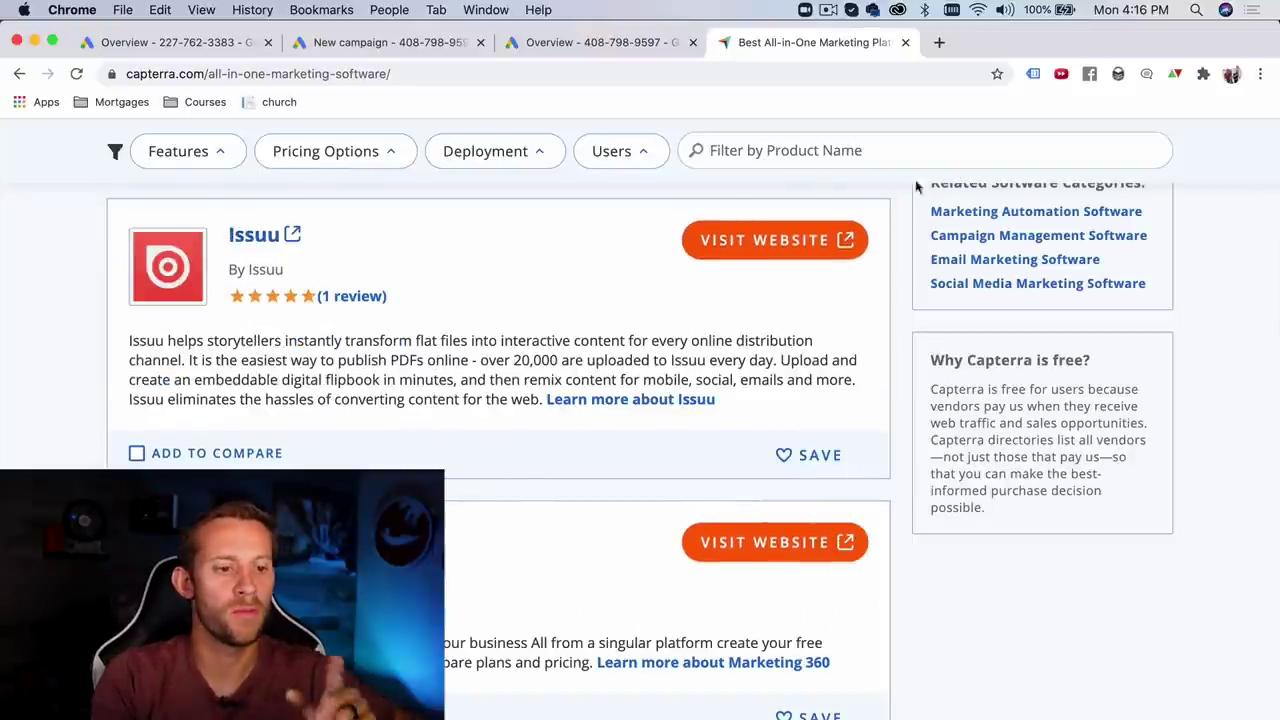
pyautogui.scroll(-3, 434, 234)
pyautogui.scroll(-10, 471, 571)
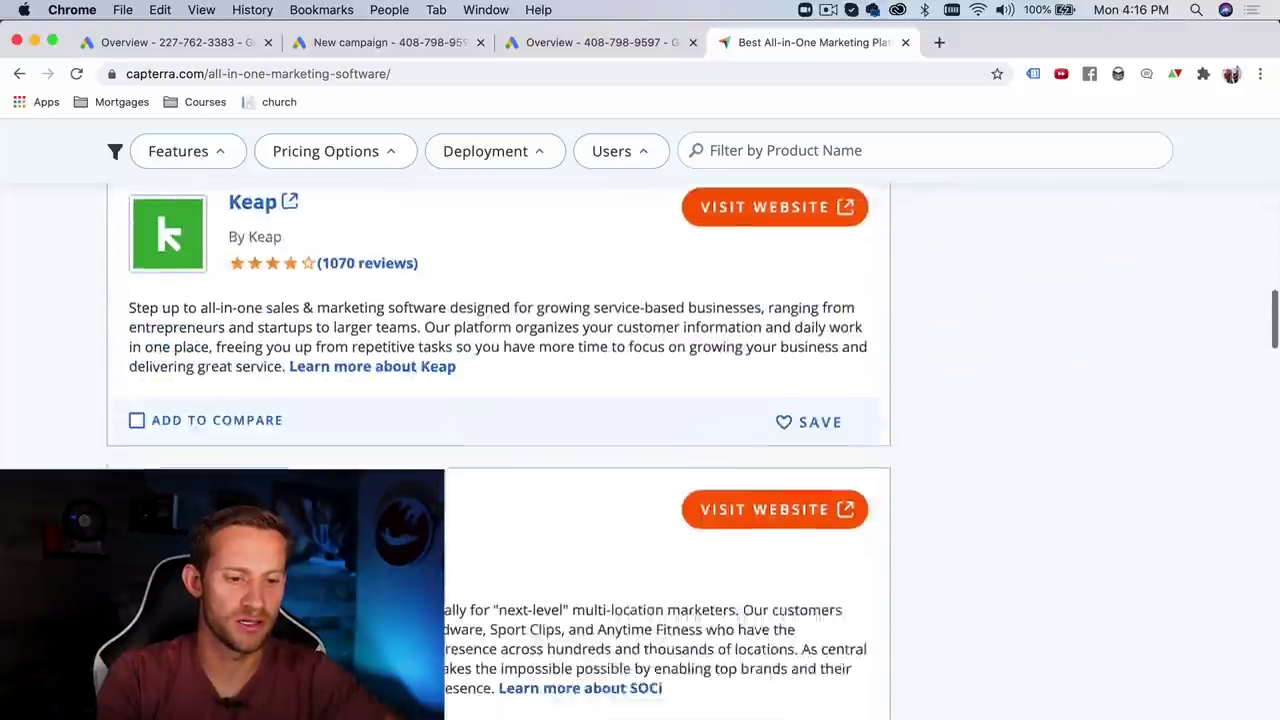
pyautogui.scroll(15, 471, 571)
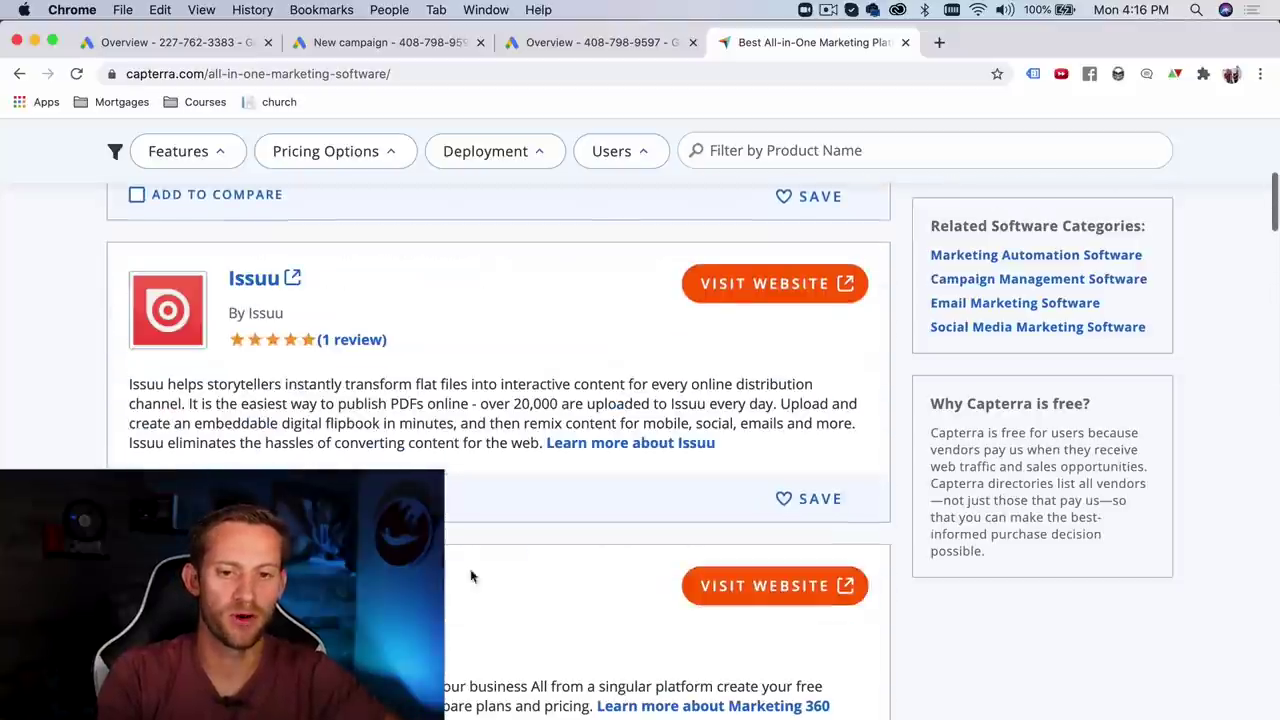
# Google 'marketing 360 affiliate program' in a new tab, then return to the Capterra listings
pyautogui.click(940, 44)
pyautogui.write('marketing ')
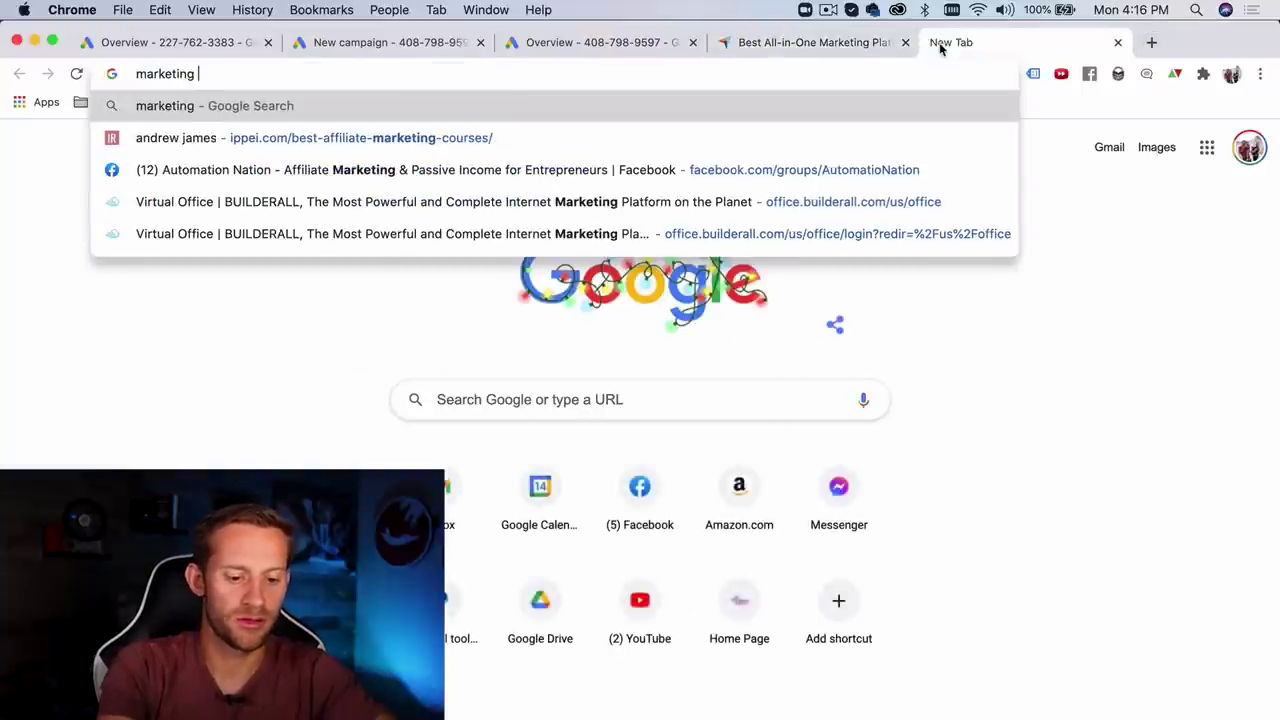
pyautogui.write('360 affilaite program')
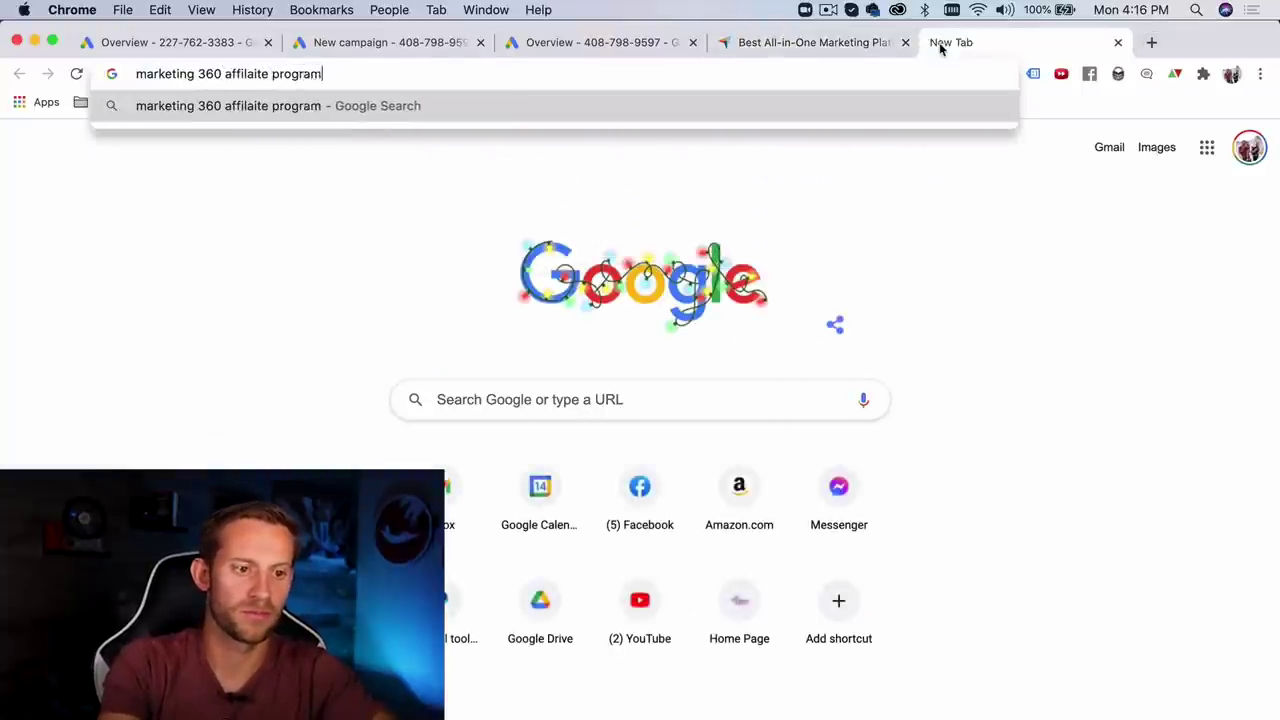
pyautogui.press('Return')
pyautogui.scroll(-10, 537, 480)
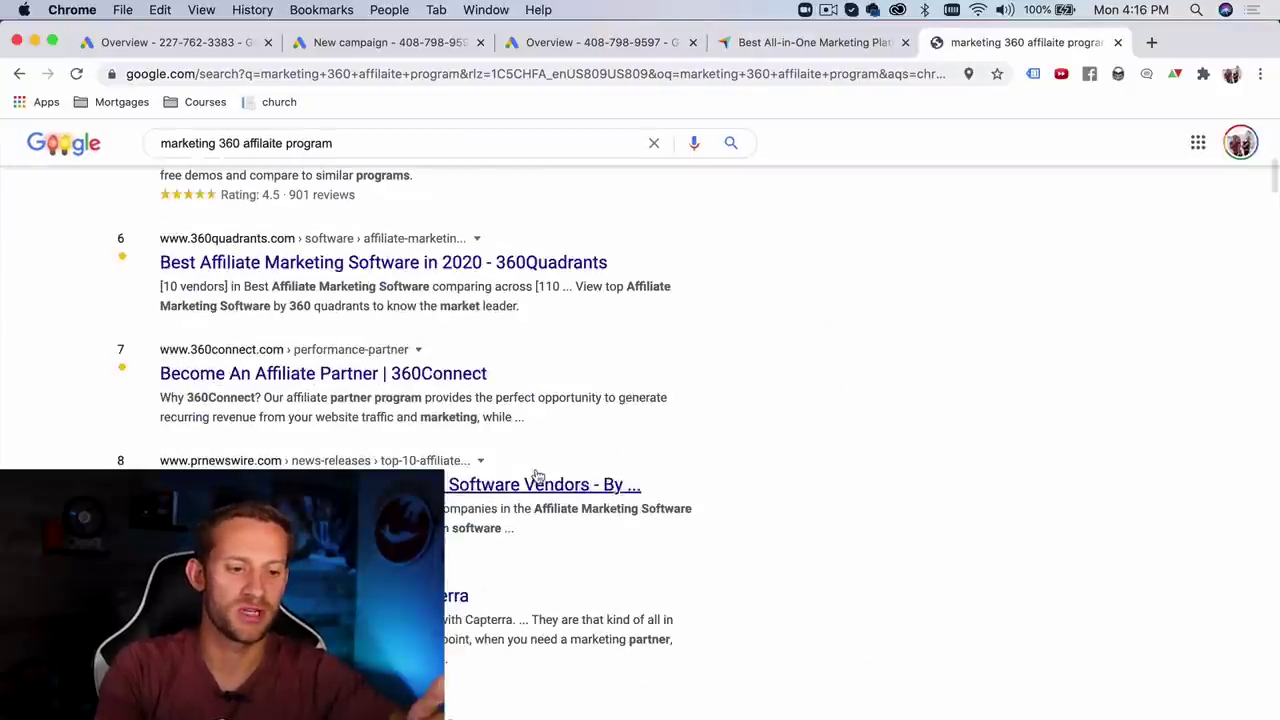
pyautogui.scroll(3, 600, 400)
pyautogui.click(775, 67)
pyautogui.click(784, 46)
pyautogui.scroll(-10, 535, 450)
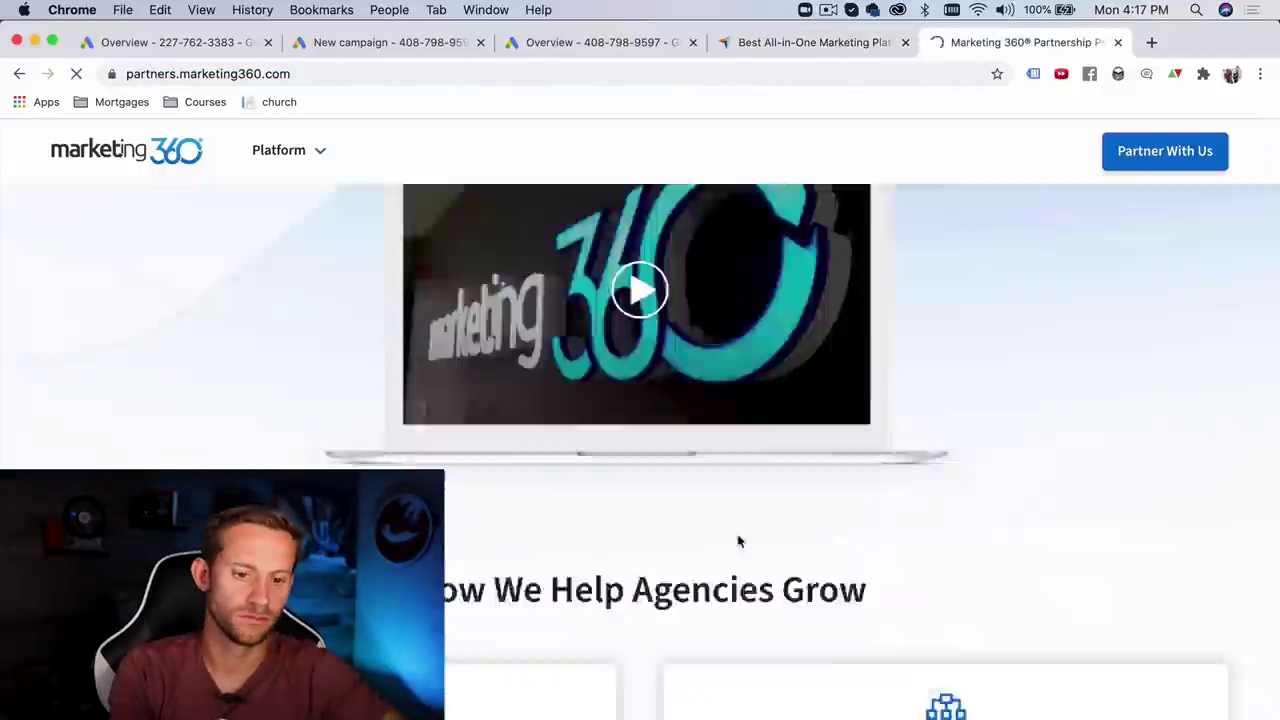
# Review the All-in-One Marketing Platform listings on Capterra
pyautogui.scroll(-15, 737, 537)
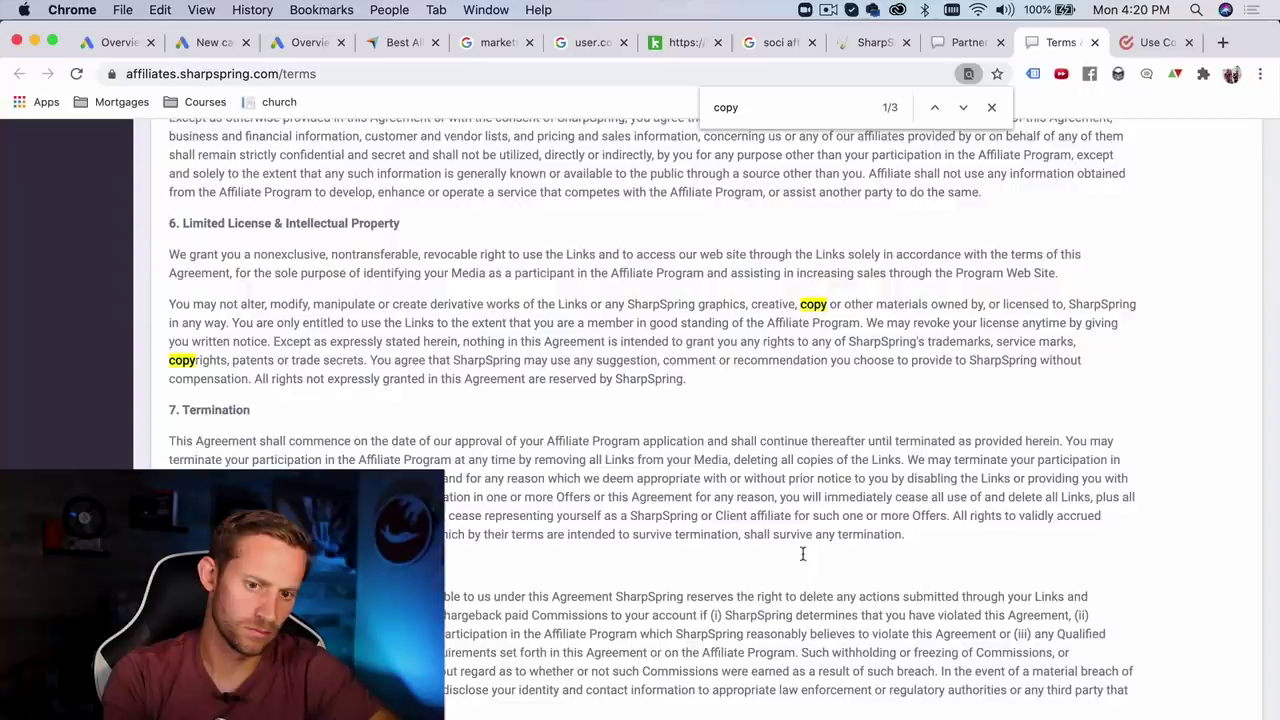
pyautogui.scroll(-10, 778, 532)
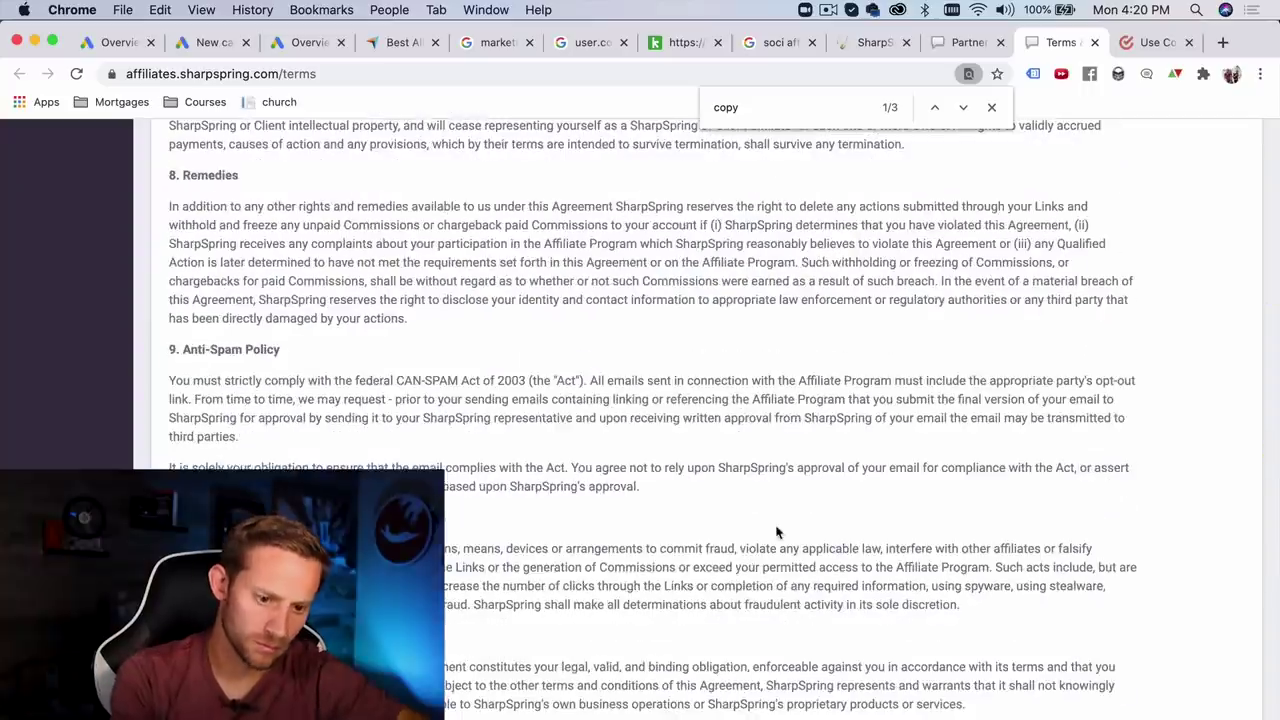
pyautogui.scroll(5, 778, 532)
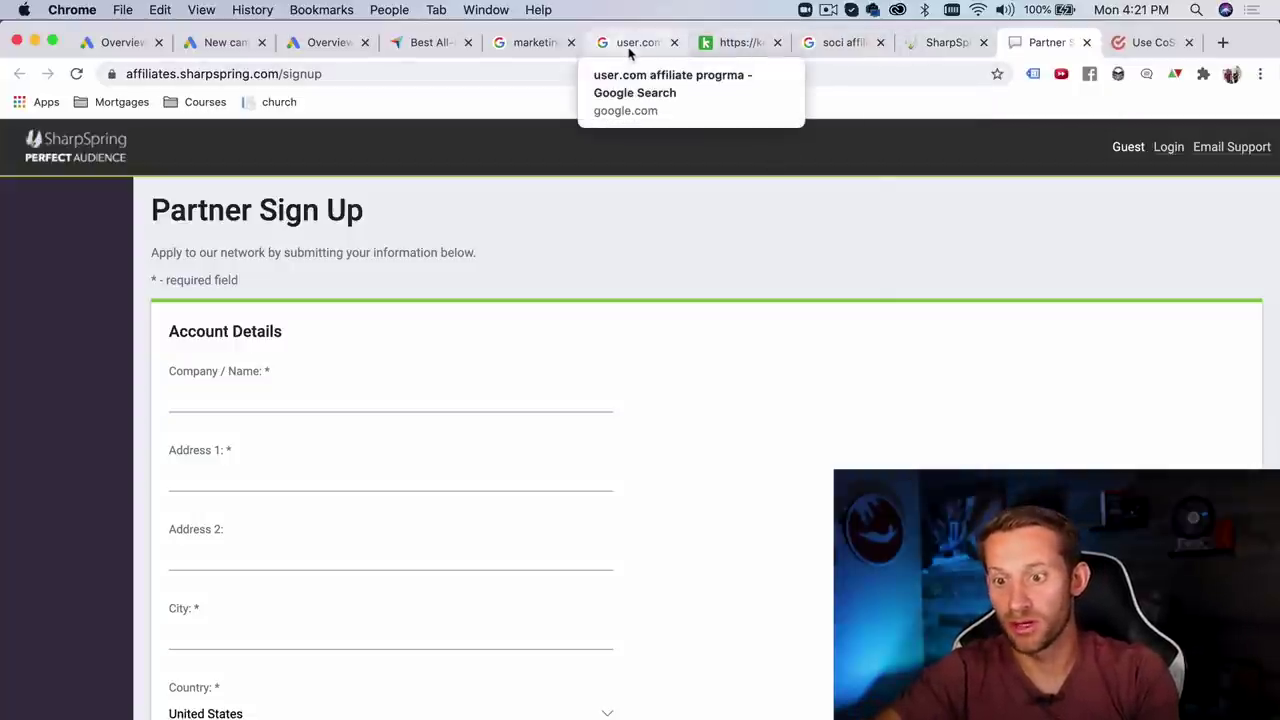
pyautogui.click(430, 43)
pyautogui.scroll(-1, 477, 376)
pyautogui.scroll(4, 477, 376)
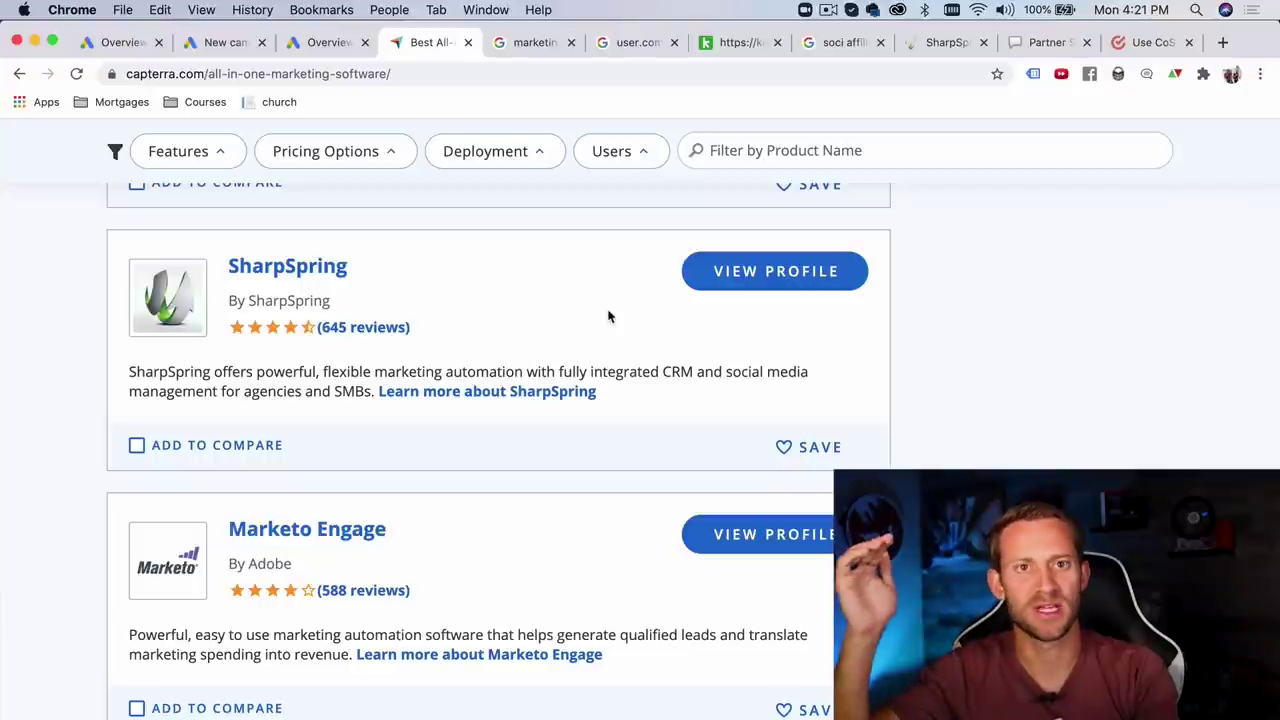
# On the SharpSpring affiliate program page, start the partner signup with GET STARTED
pyautogui.click(850, 42)
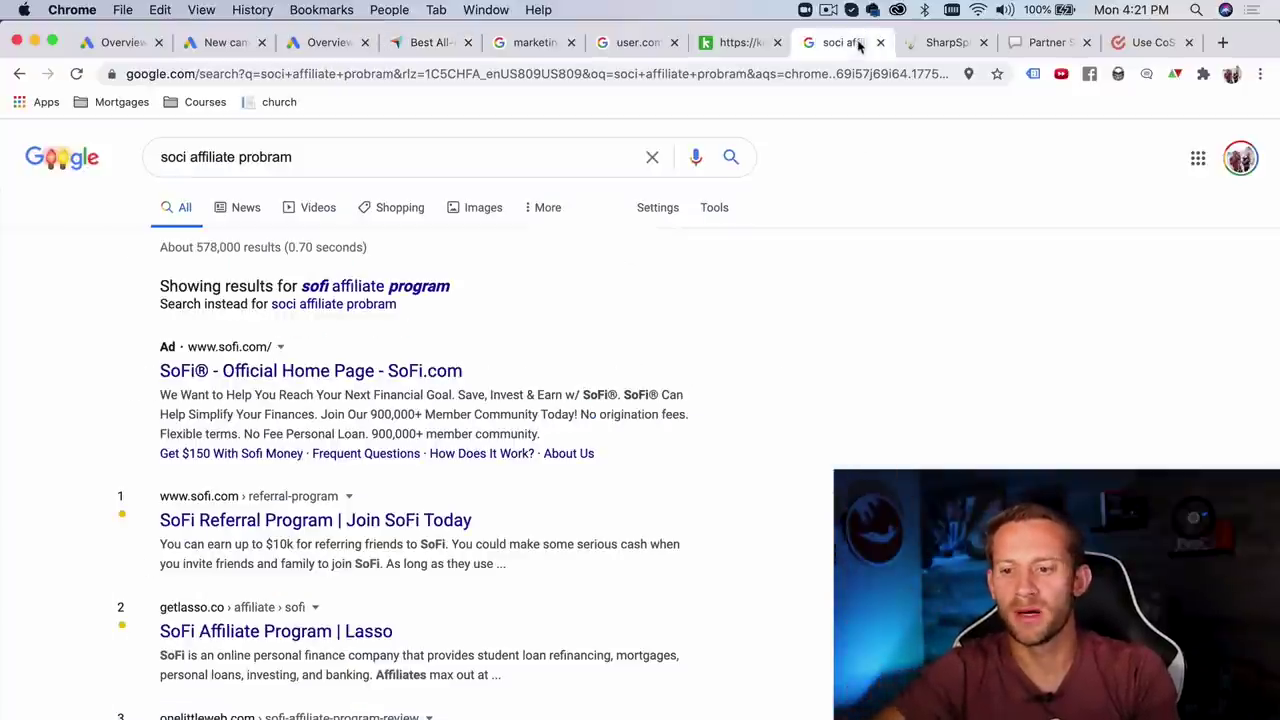
pyautogui.click(935, 43)
pyautogui.scroll(10, 852, 404)
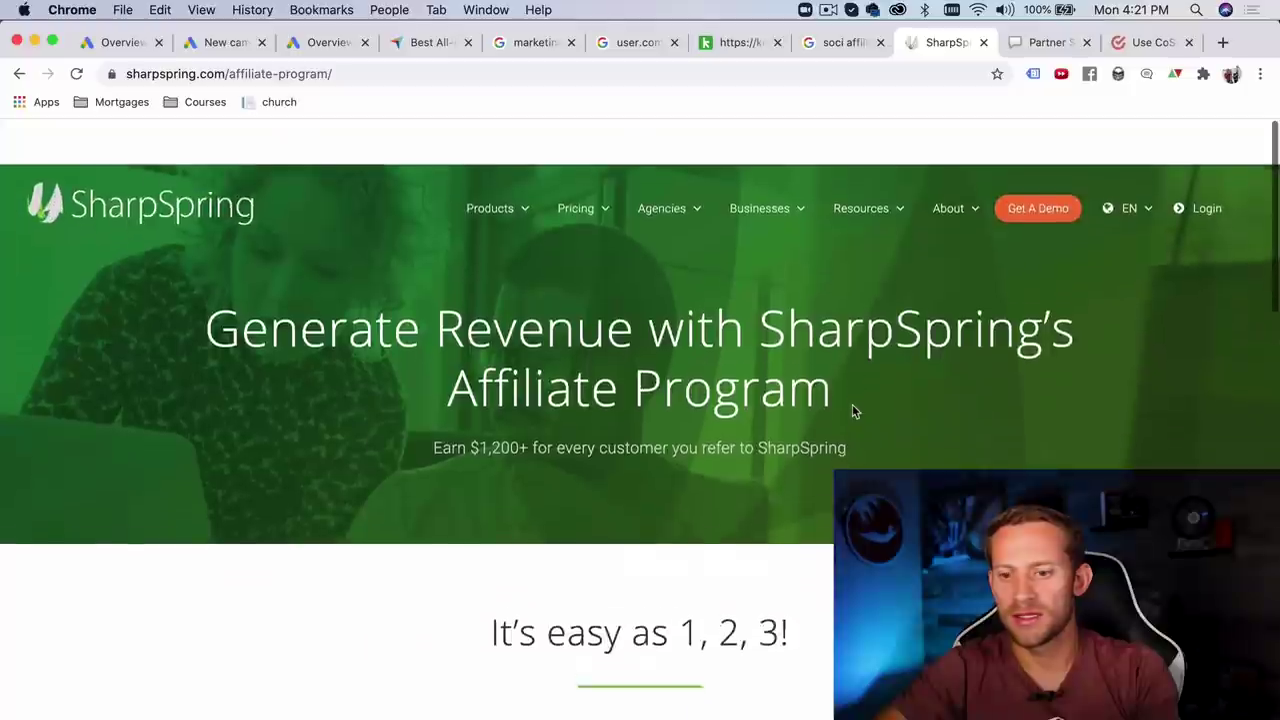
pyautogui.scroll(-15, 760, 423)
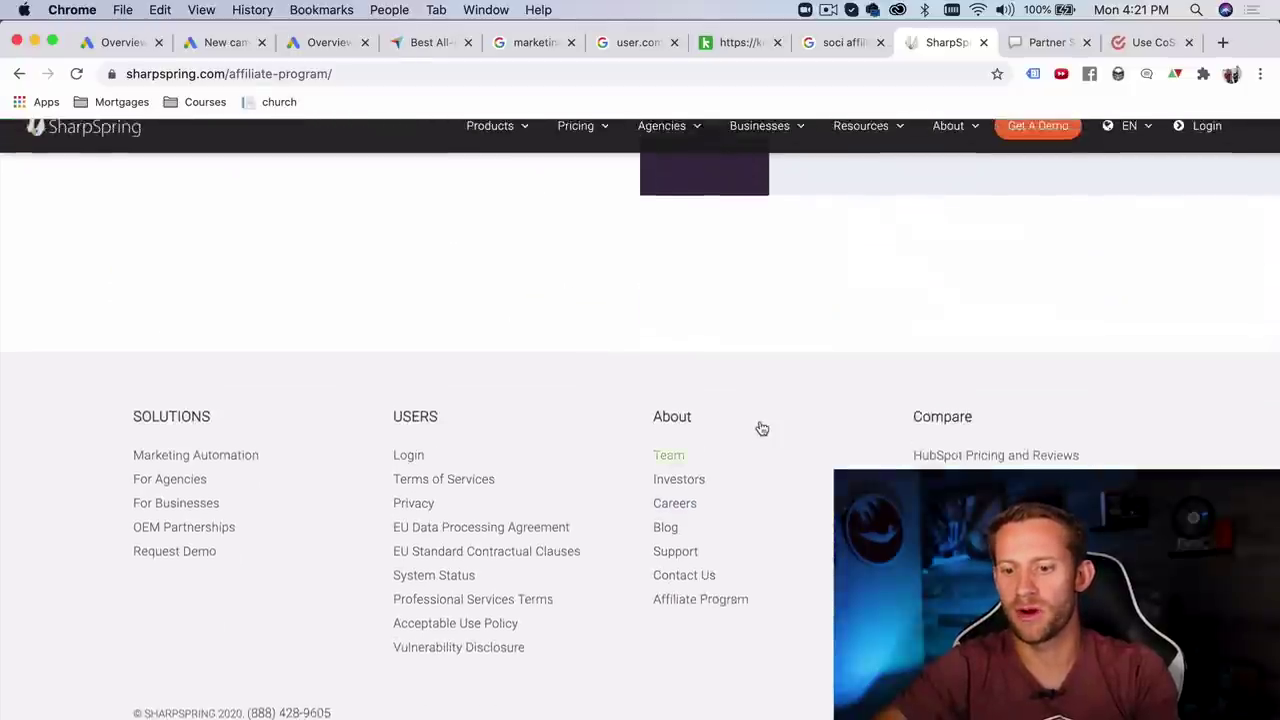
pyautogui.scroll(10, 760, 423)
pyautogui.click(675, 419)
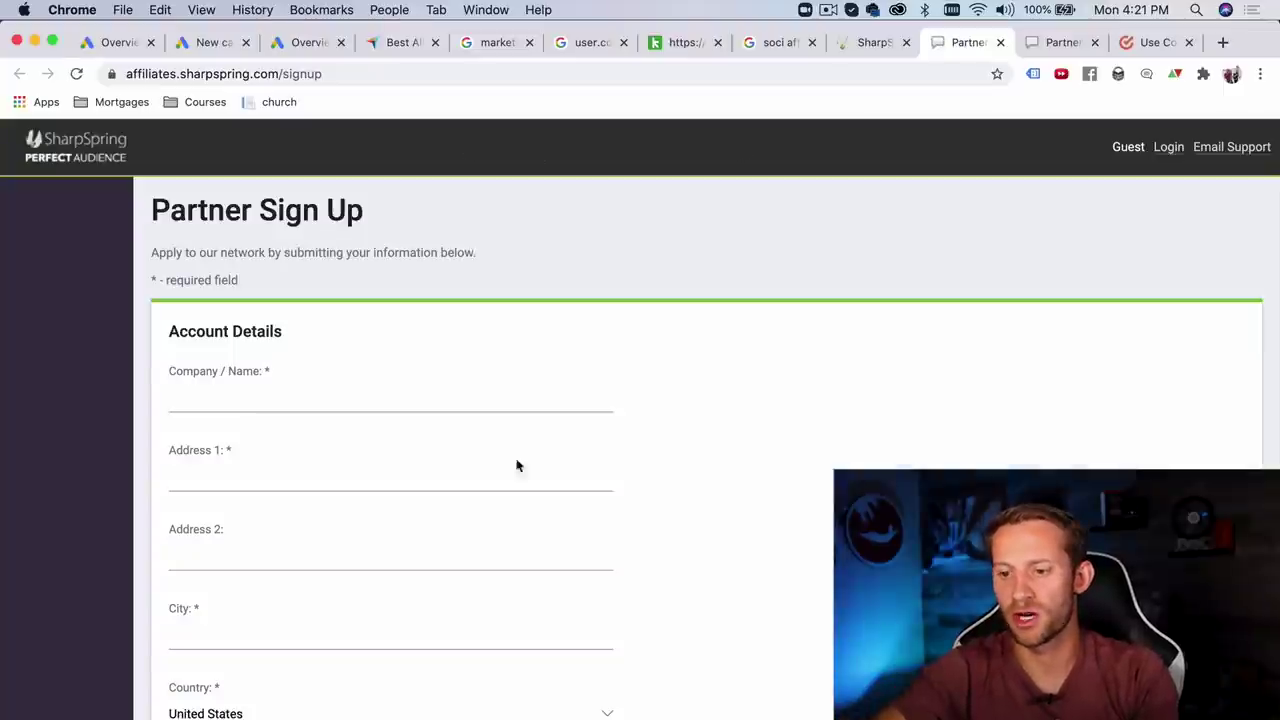
# Open the Terms and Conditions link at the bottom of the Partner Sign Up form
pyautogui.scroll(-15, 520, 517)
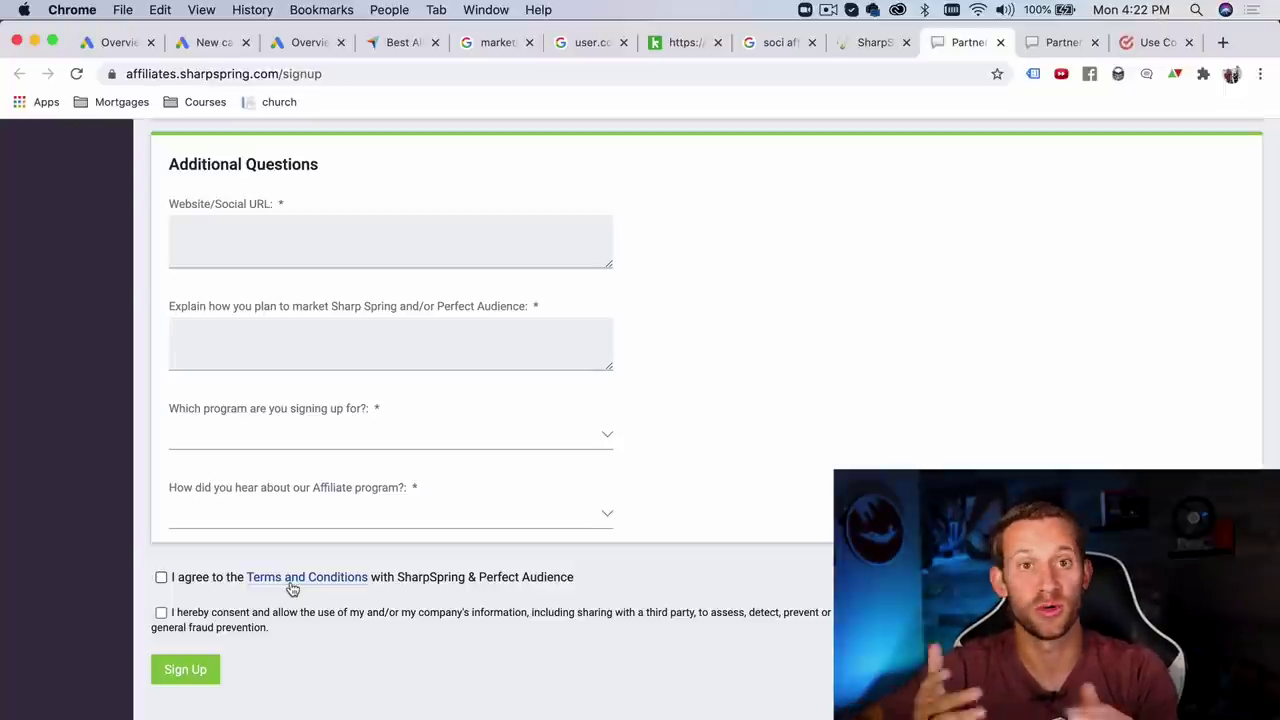
pyautogui.click(291, 586)
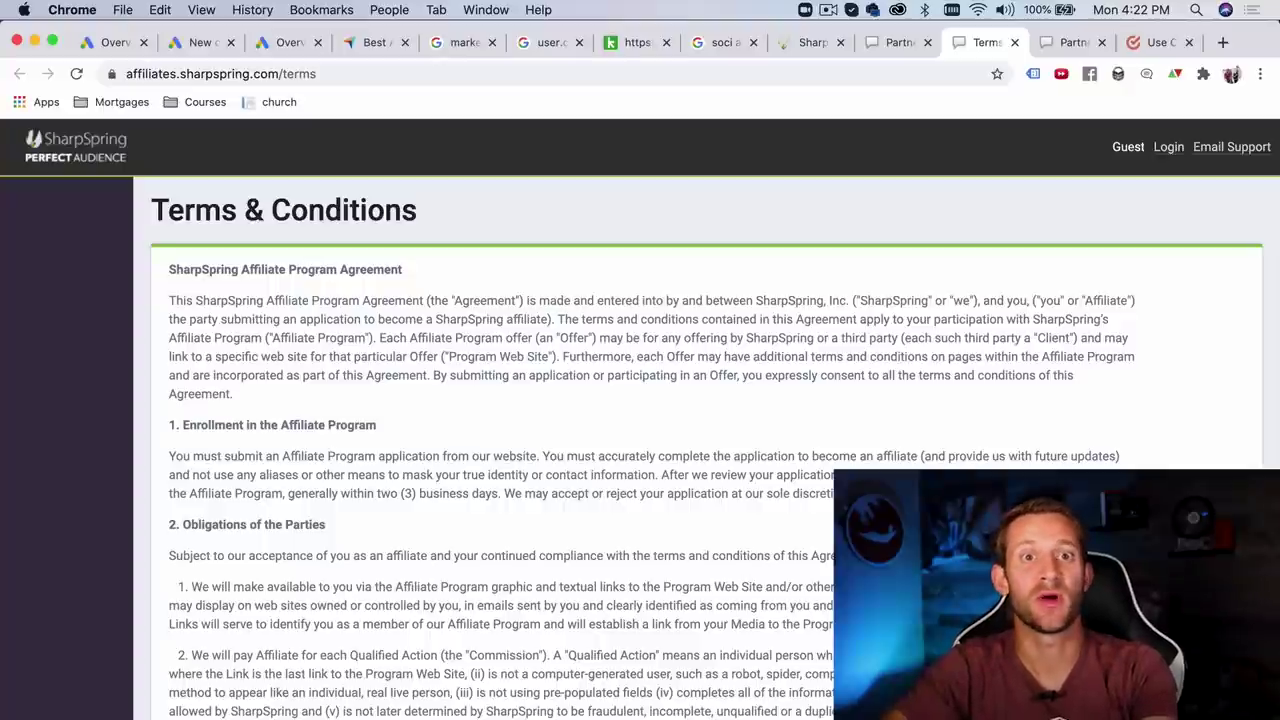
# Search the affiliate terms page for 'keyword', 'bid' and 'search'
pyautogui.press('super+f')
pyautogui.write('keyword')
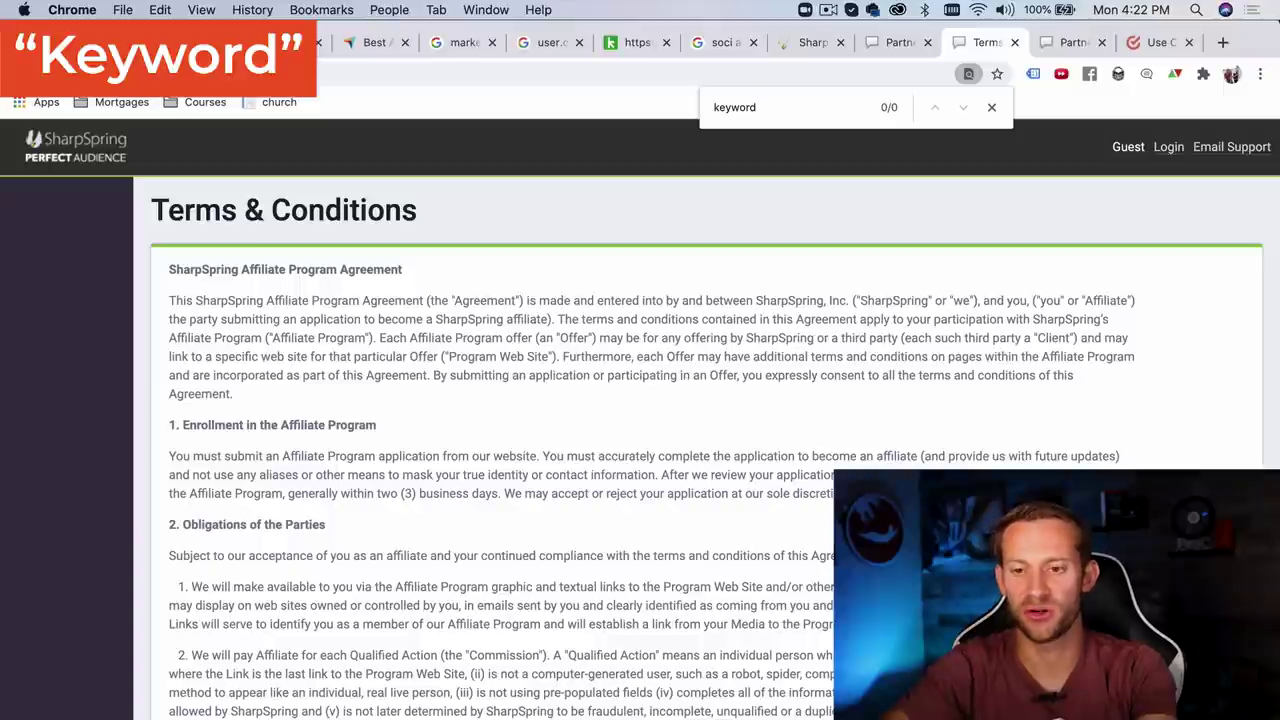
pyautogui.press('BackSpace')
pyautogui.press('BackSpace')
pyautogui.press('BackSpace')
pyautogui.press('BackSpace')
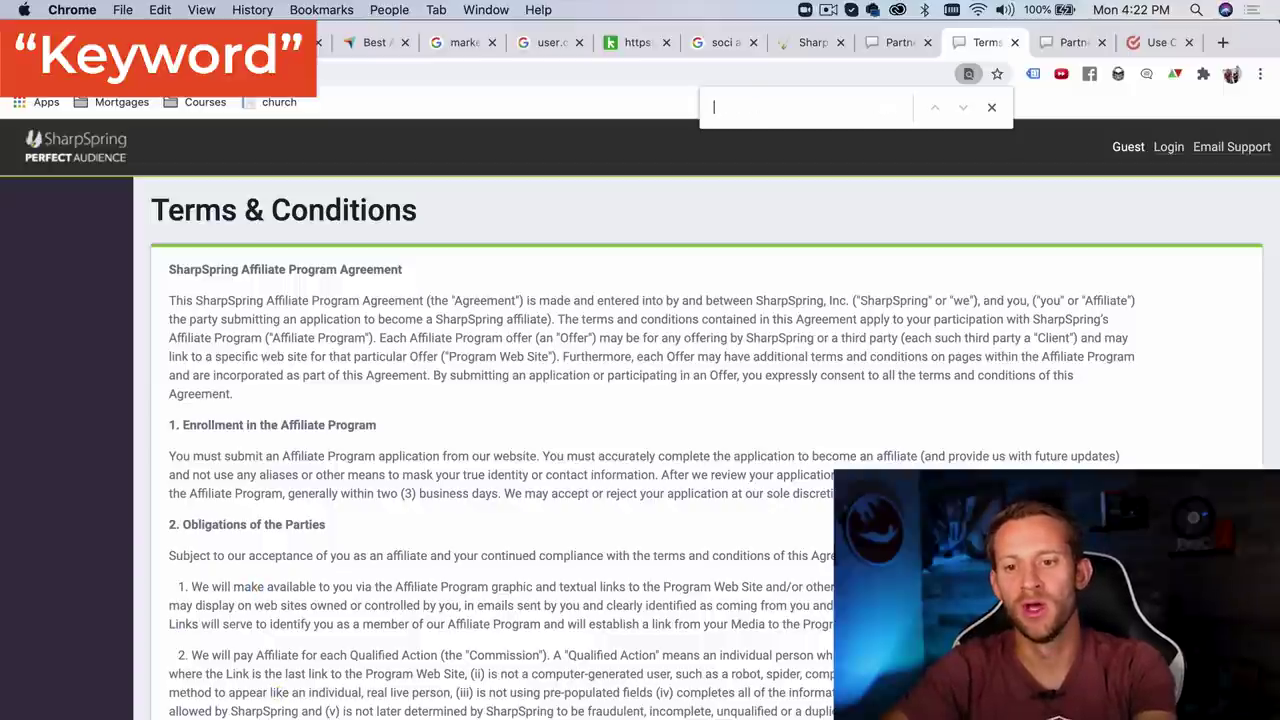
pyautogui.write('big')
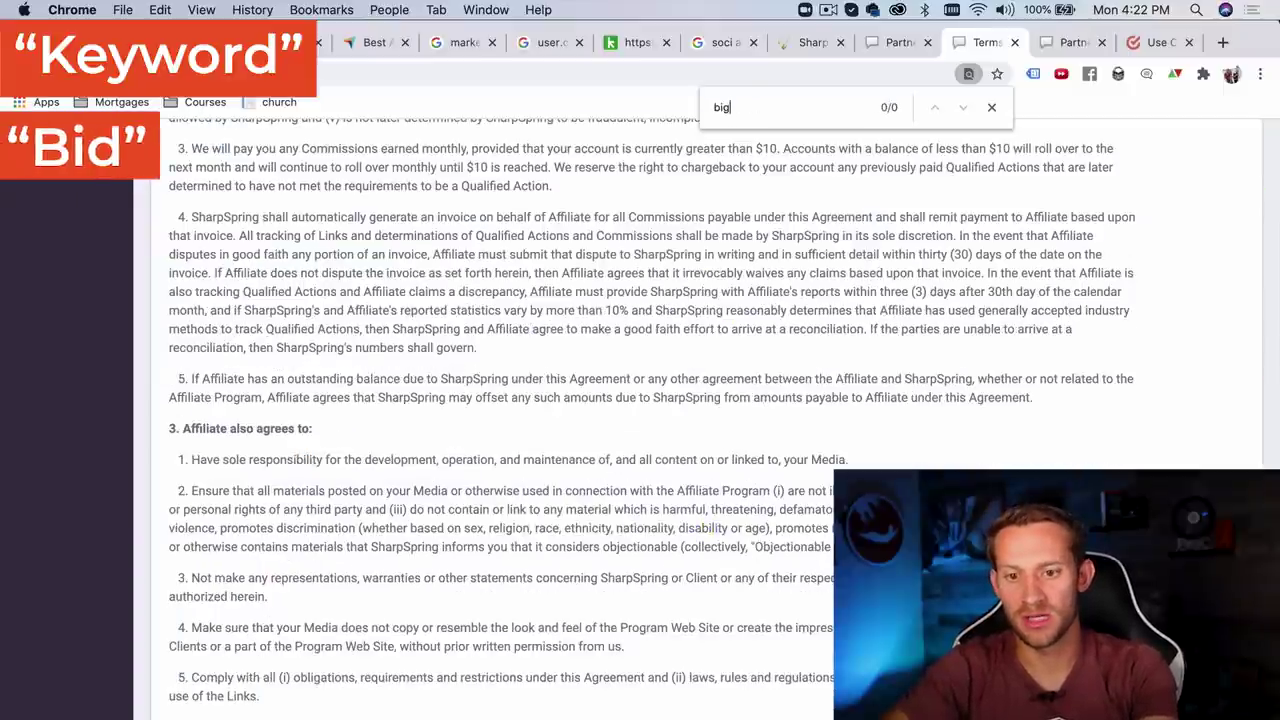
pyautogui.press('BackSpace')
pyautogui.write('d')
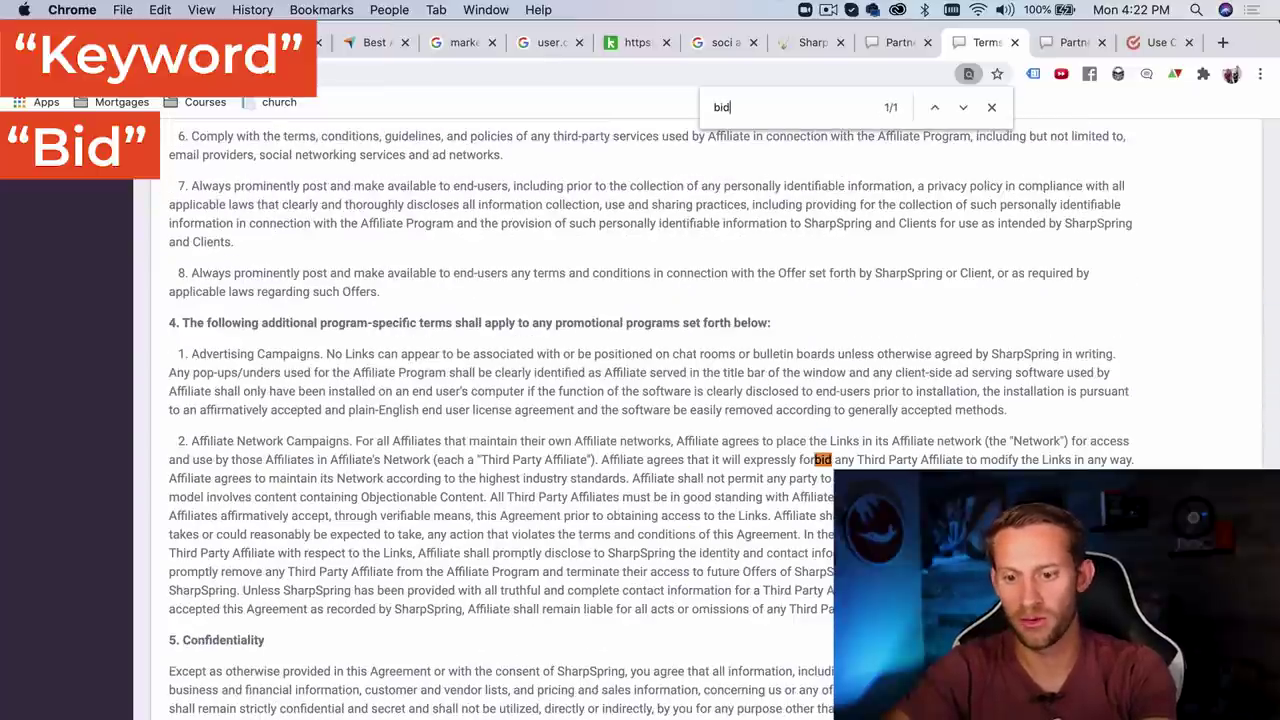
pyautogui.press('BackSpace')
pyautogui.press('BackSpace')
pyautogui.press('BackSpace')
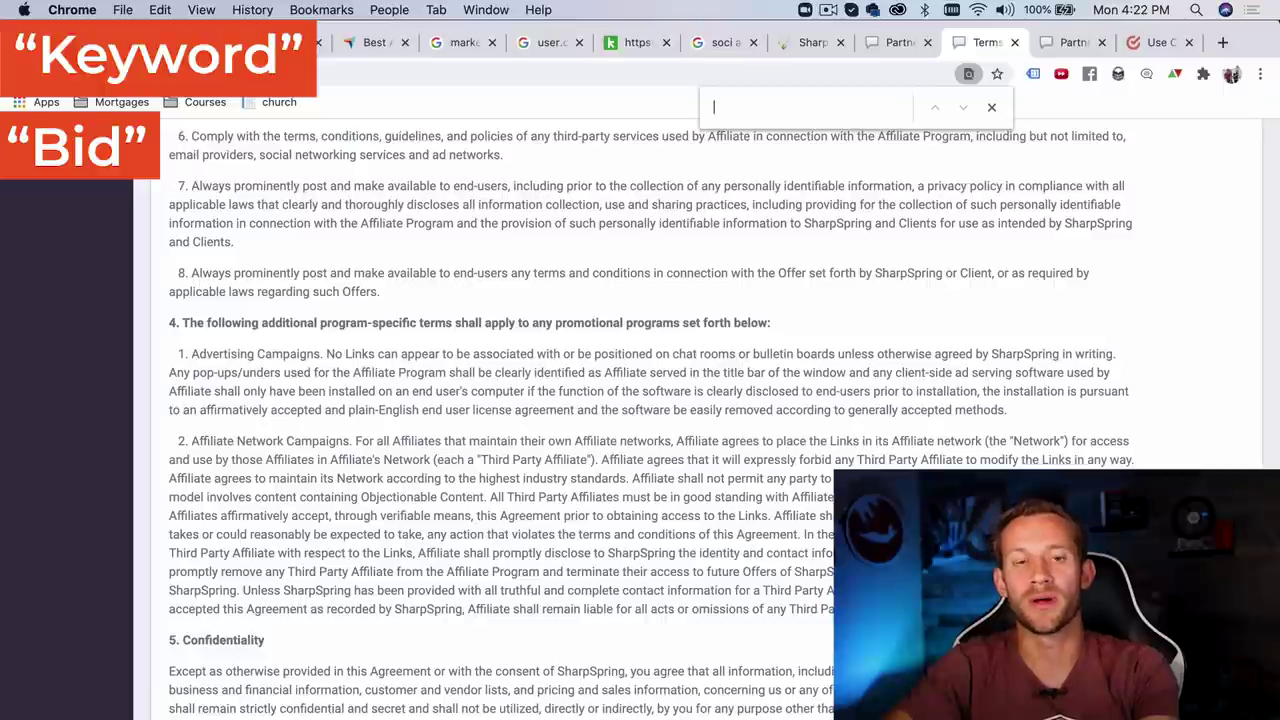
pyautogui.write('search')
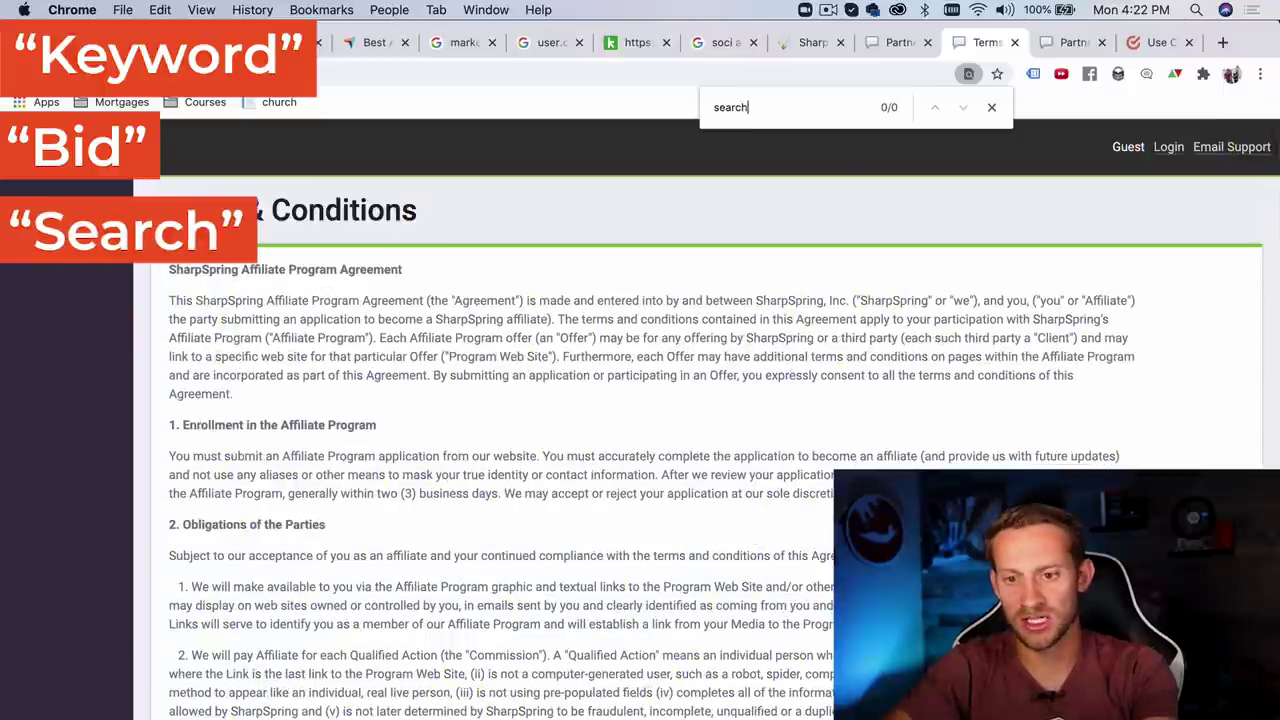
# Continue searching the terms for 'google', 'adwords', 'key' and 'brand'
pyautogui.press('BackSpace')
pyautogui.press('BackSpace')
pyautogui.press('BackSpace')
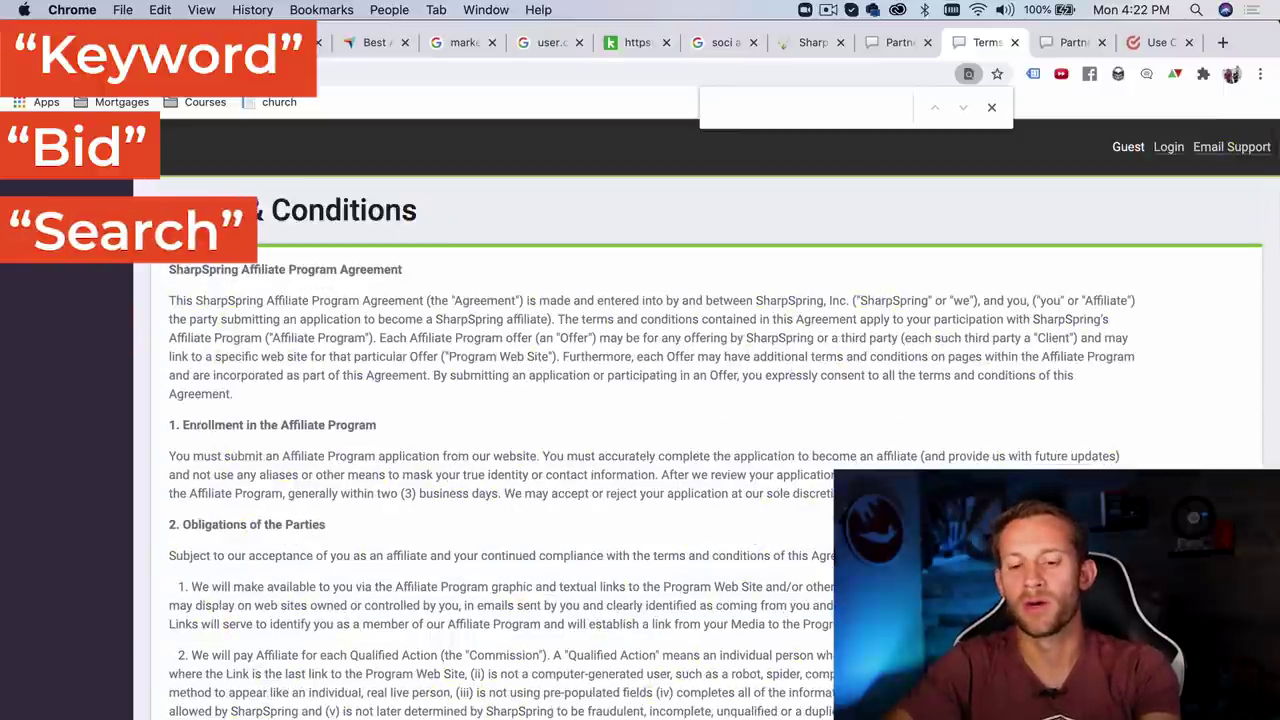
pyautogui.write('google')
pyautogui.press('BackSpace')
pyautogui.press('BackSpace')
pyautogui.press('BackSpace')
pyautogui.press('BackSpace')
pyautogui.press('BackSpace')
pyautogui.press('BackSpace')
pyautogui.write('a')
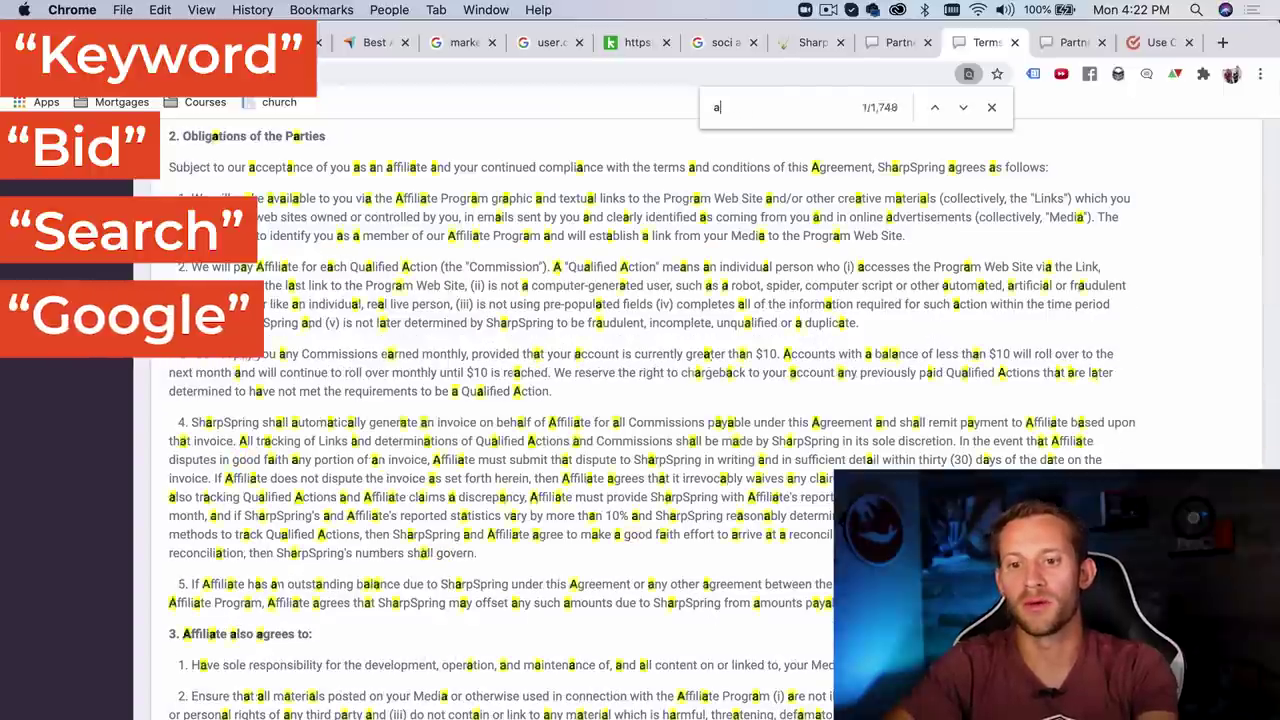
pyautogui.write('dwo')
pyautogui.press('BackSpace')
pyautogui.press('BackSpace')
pyautogui.press('BackSpace')
pyautogui.press('BackSpace')
pyautogui.write('keywords')
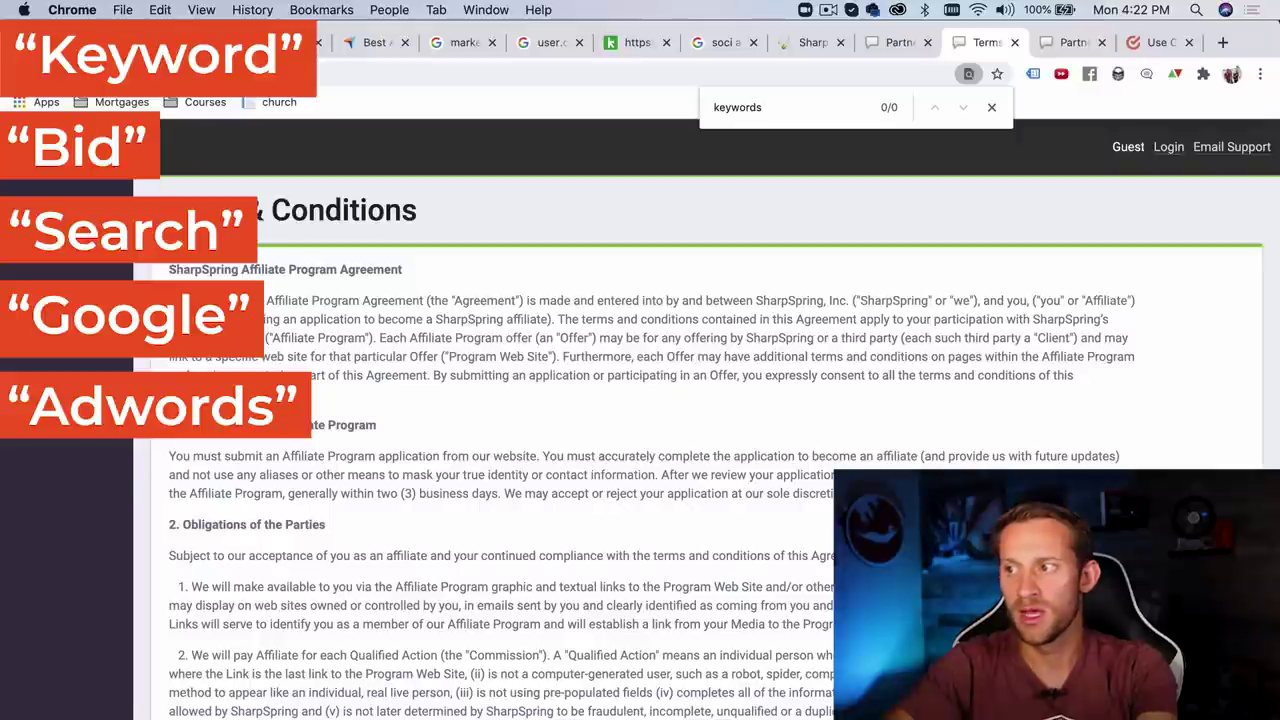
pyautogui.press('BackSpace')
pyautogui.press('BackSpace')
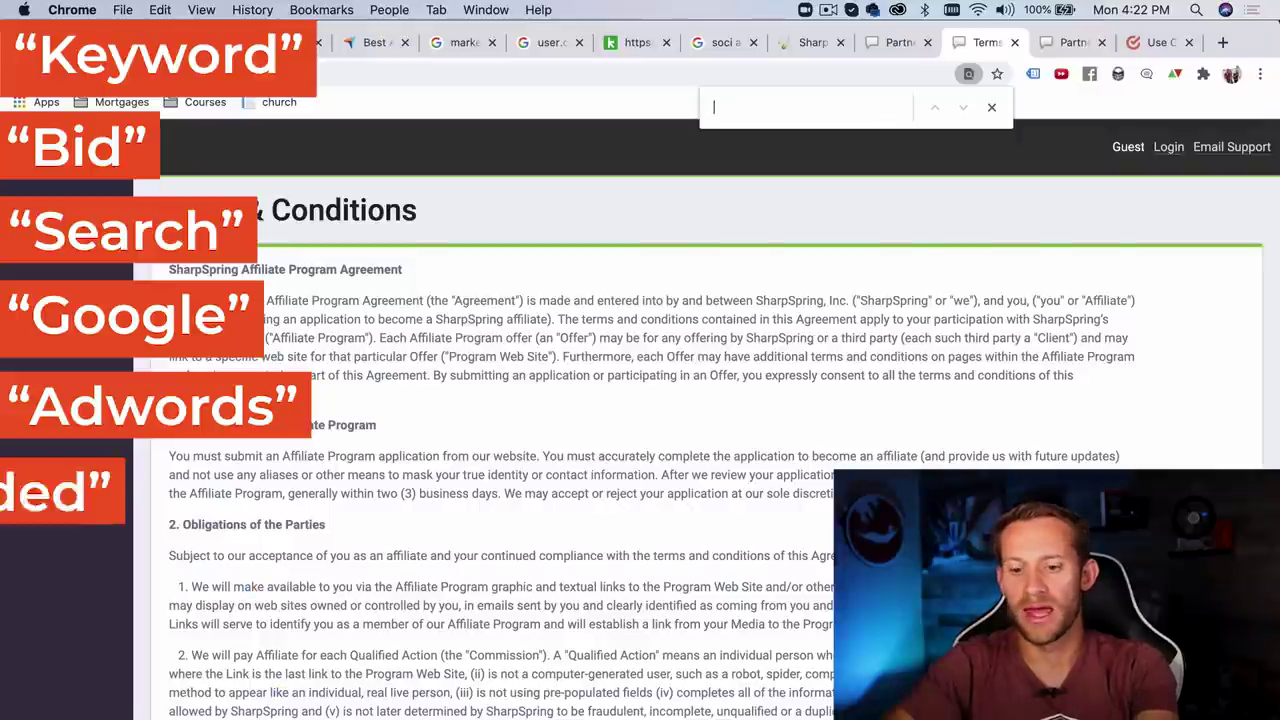
pyautogui.write('brand')
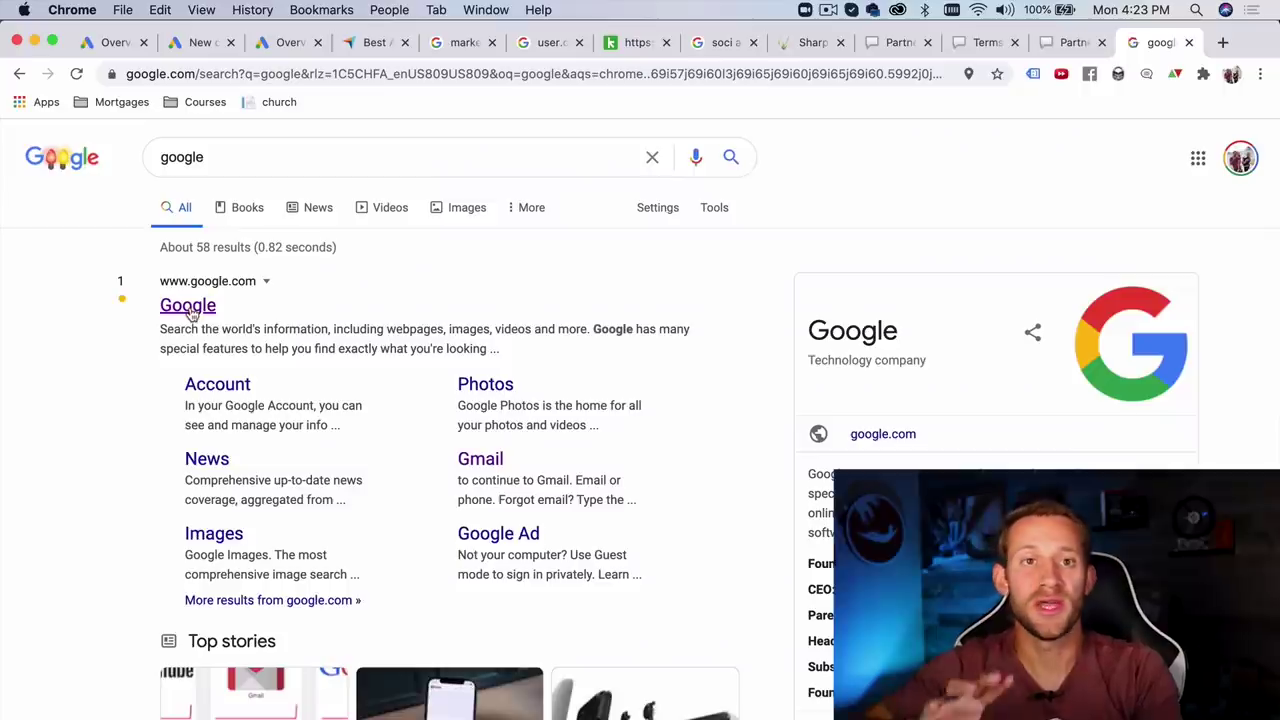
# Run a Google search for 'sharpspring' from the Google home page
pyautogui.click(190, 308)
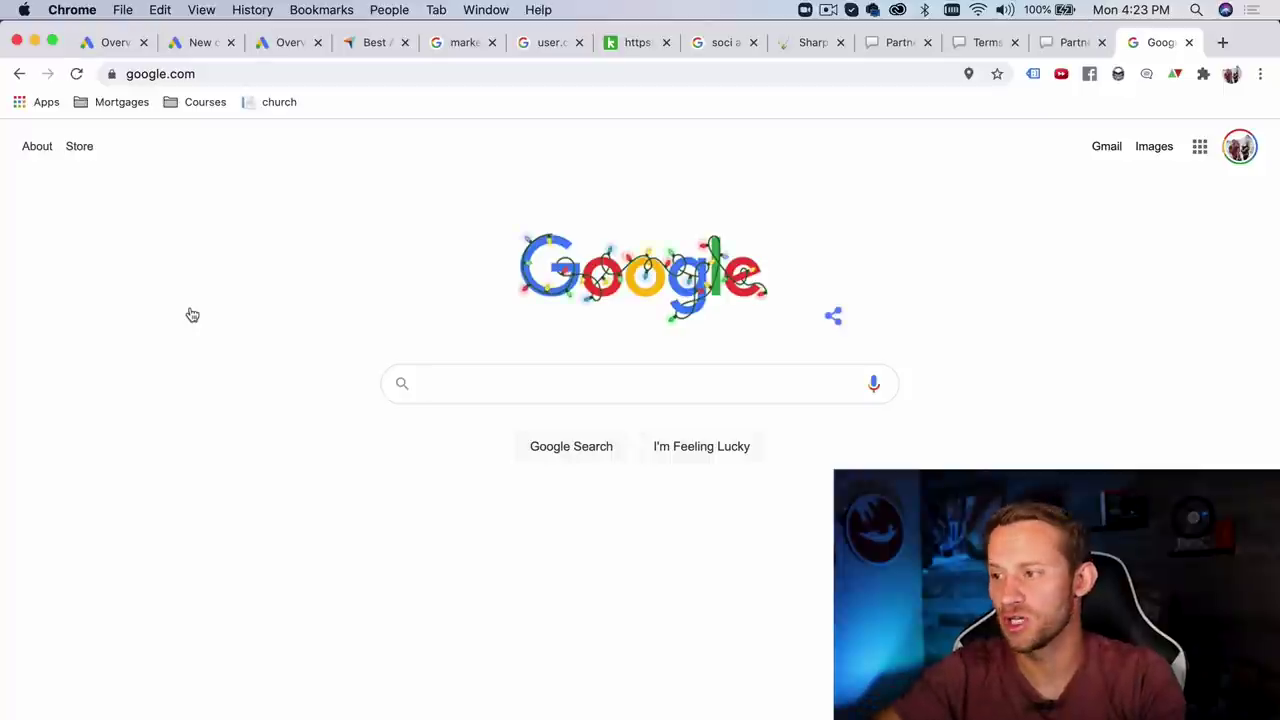
pyautogui.click(603, 389)
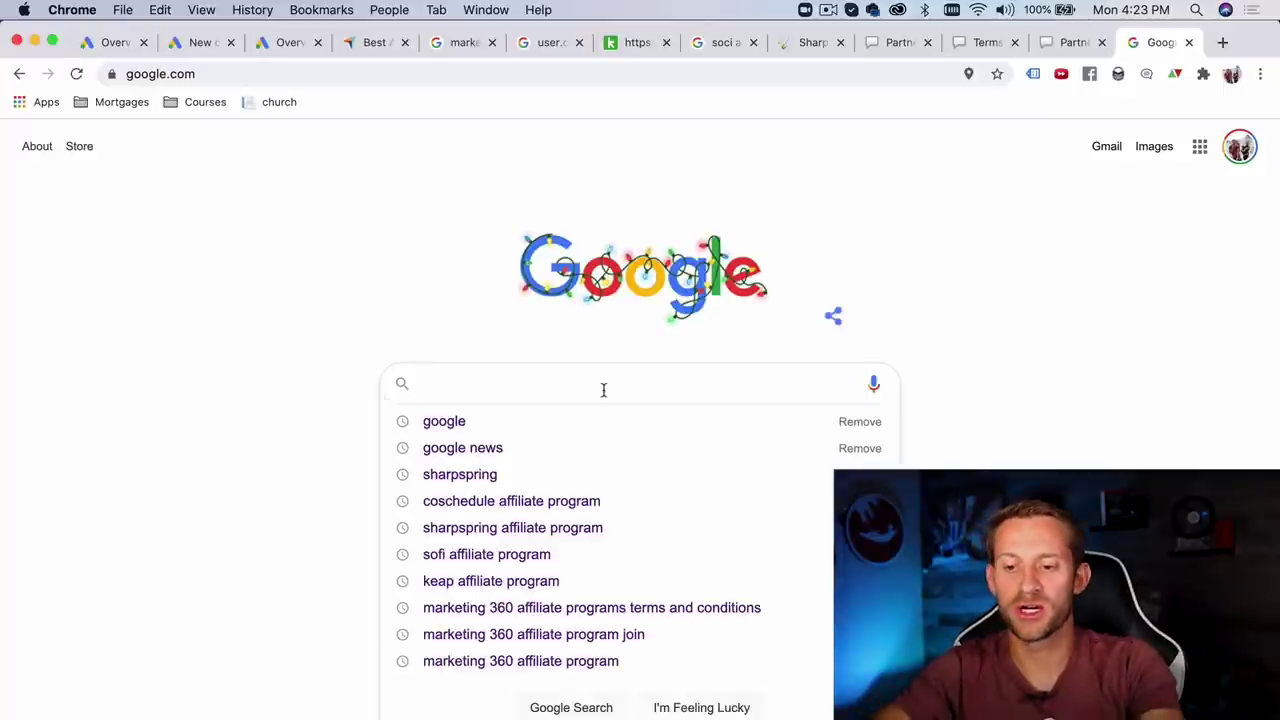
pyautogui.write('shapri')
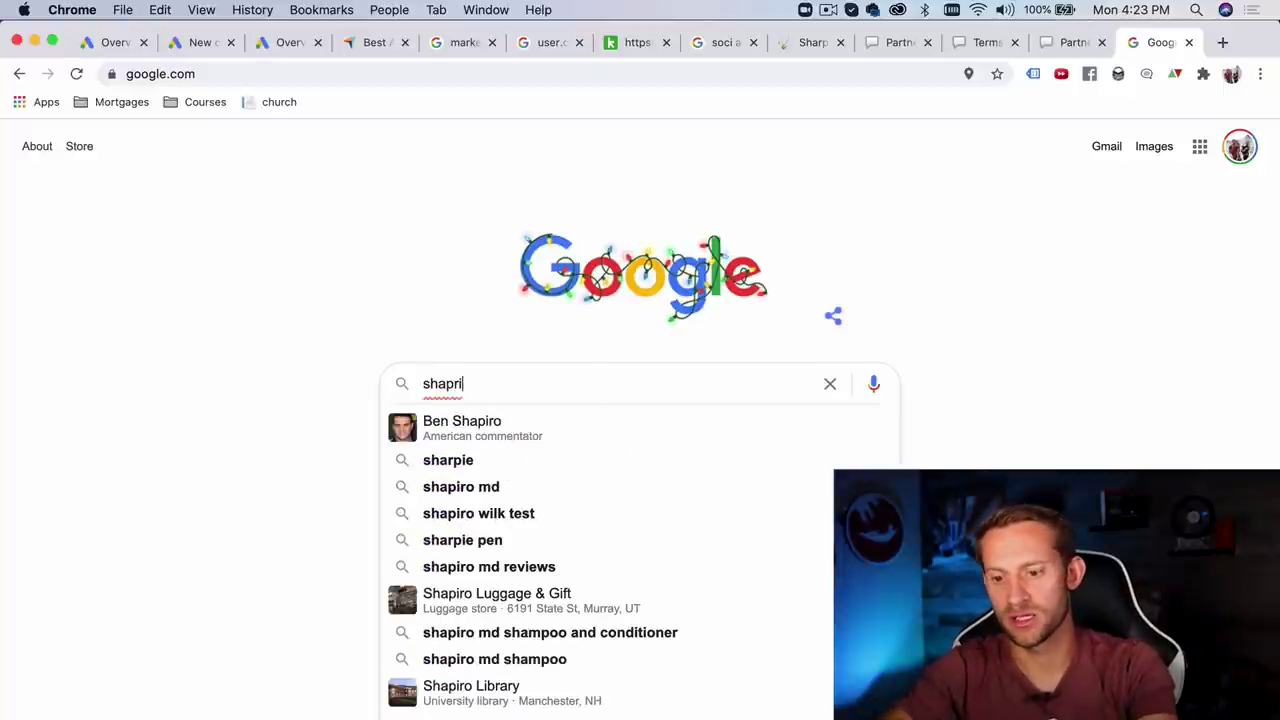
pyautogui.press('BackSpace')
pyautogui.press('BackSpace')
pyautogui.write('rpspring')
pyautogui.press('Return')
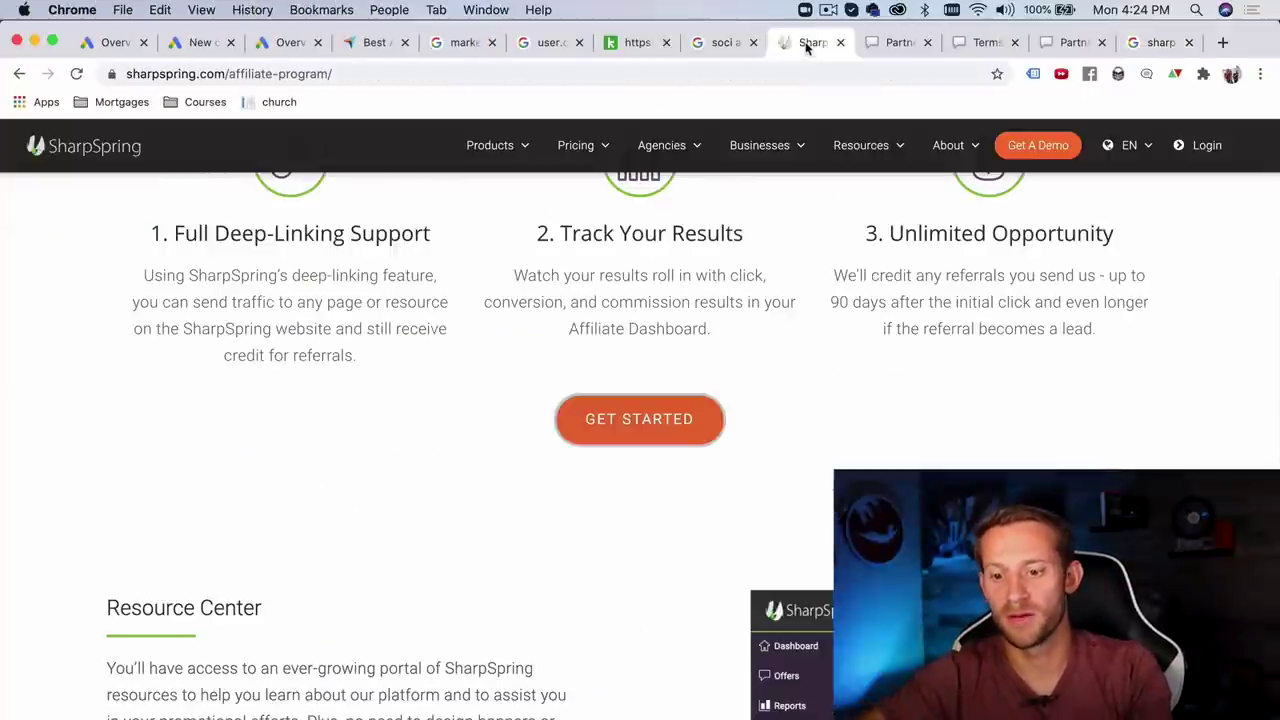
# Switch back to the SharpSpring affiliate signup tab
pyautogui.click(898, 44)
pyautogui.scroll(2, 603, 440)
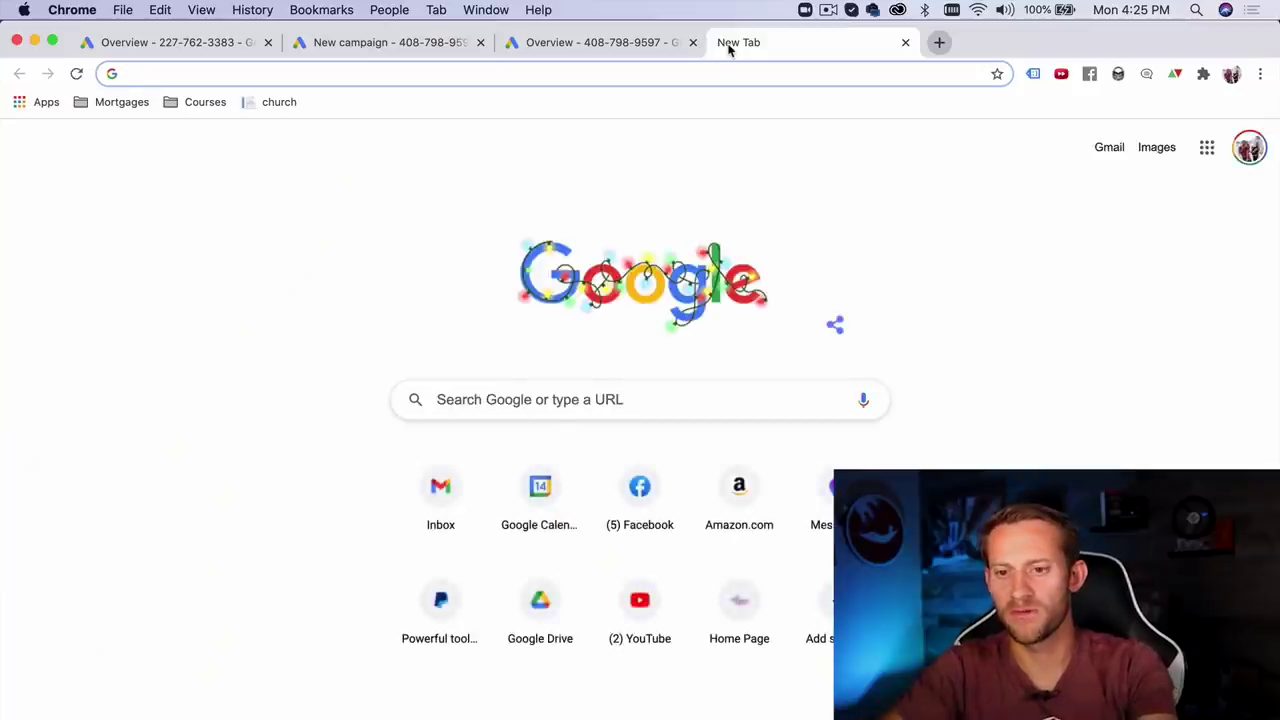
# Search 'sharpspring' from the new tab and look over the results
pyautogui.write('sharpi')
pyautogui.press('BackSpace')
pyautogui.press('BackSpace')
pyautogui.press('BackSpace')
pyautogui.write('rp')
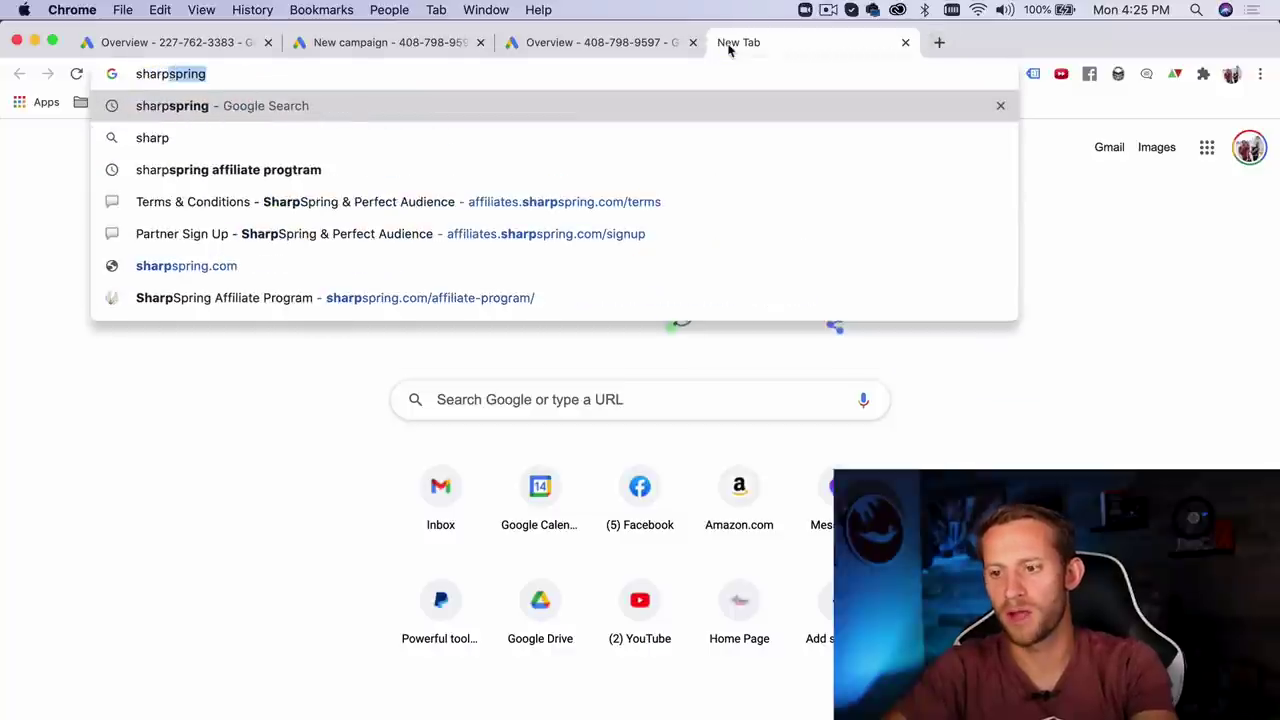
pyautogui.write('s')
pyautogui.press('Return')
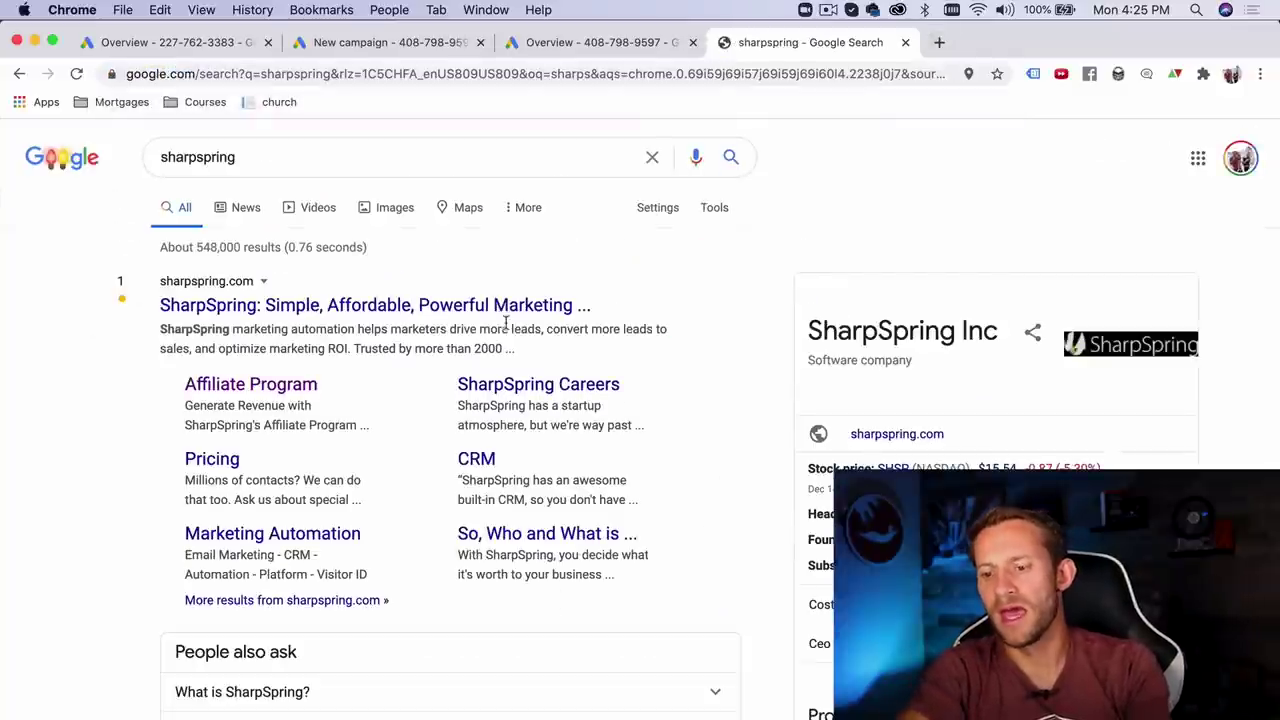
pyautogui.scroll(-1, 357, 394)
pyautogui.scroll(2, 357, 394)
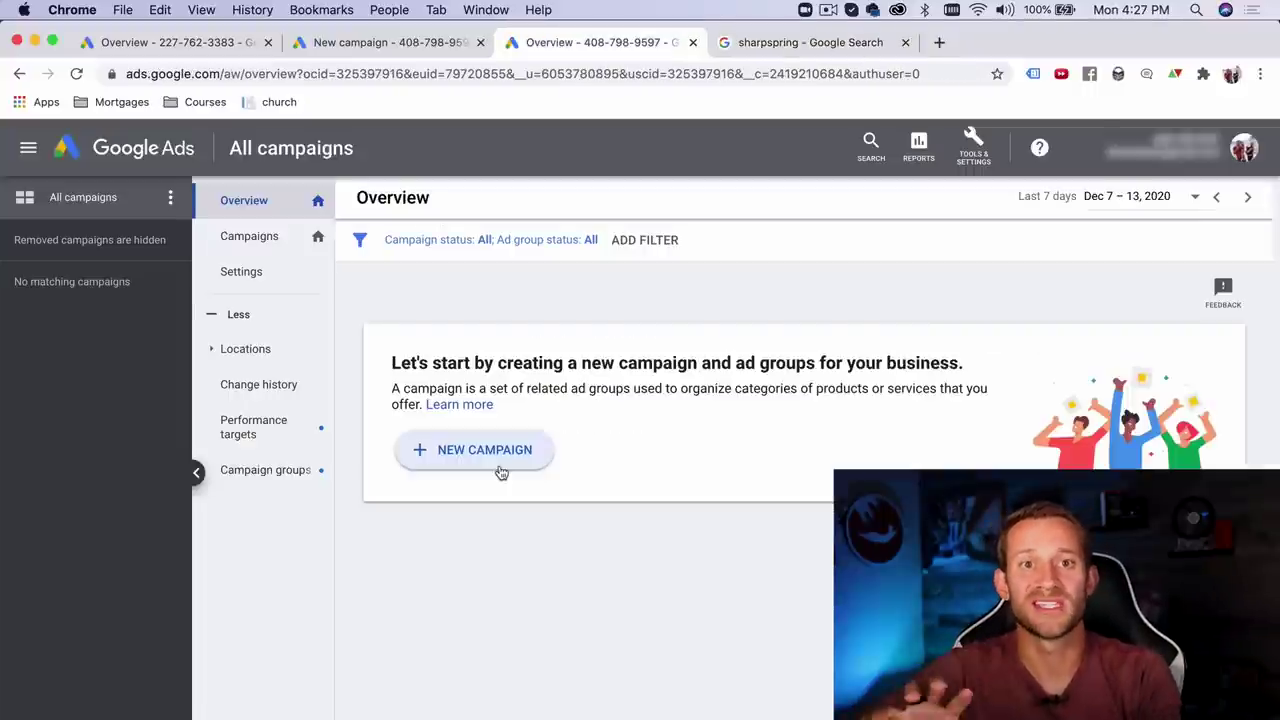
# Start a new Google Ads campaign and pick the Search campaign type
pyautogui.click(500, 466)
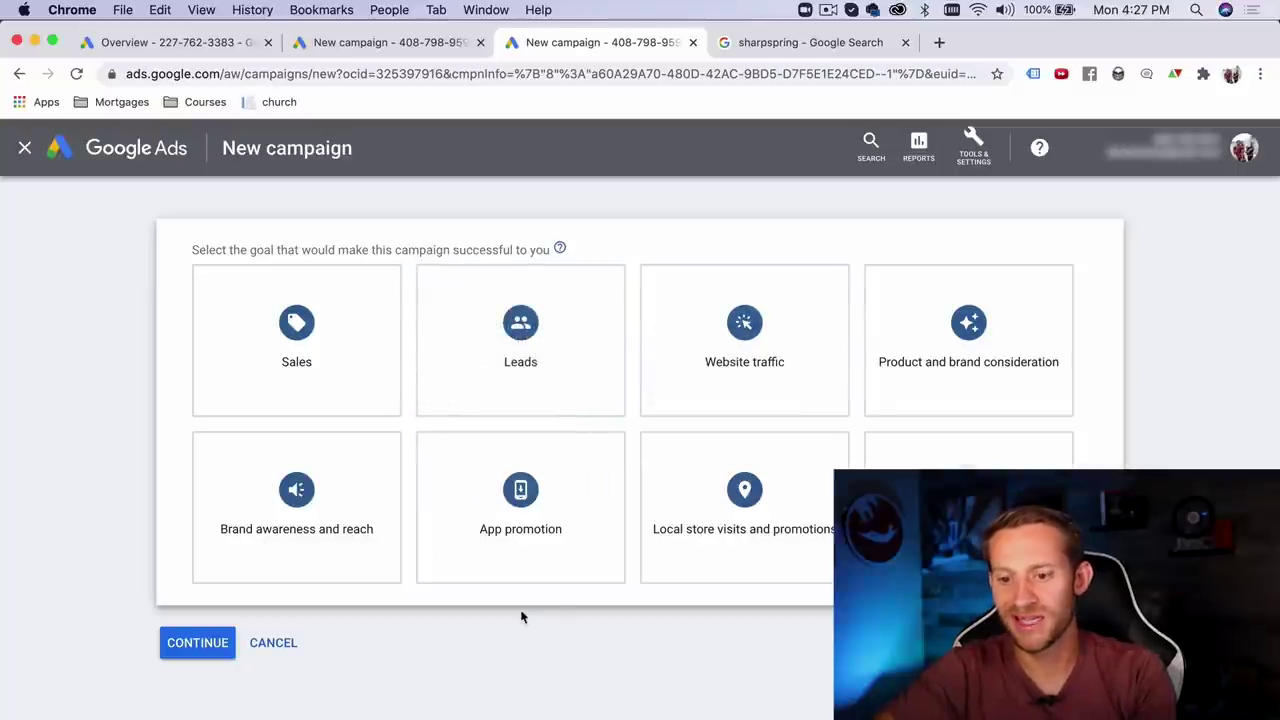
pyautogui.scroll(-3, 720, 372)
pyautogui.scroll(-2, 720, 375)
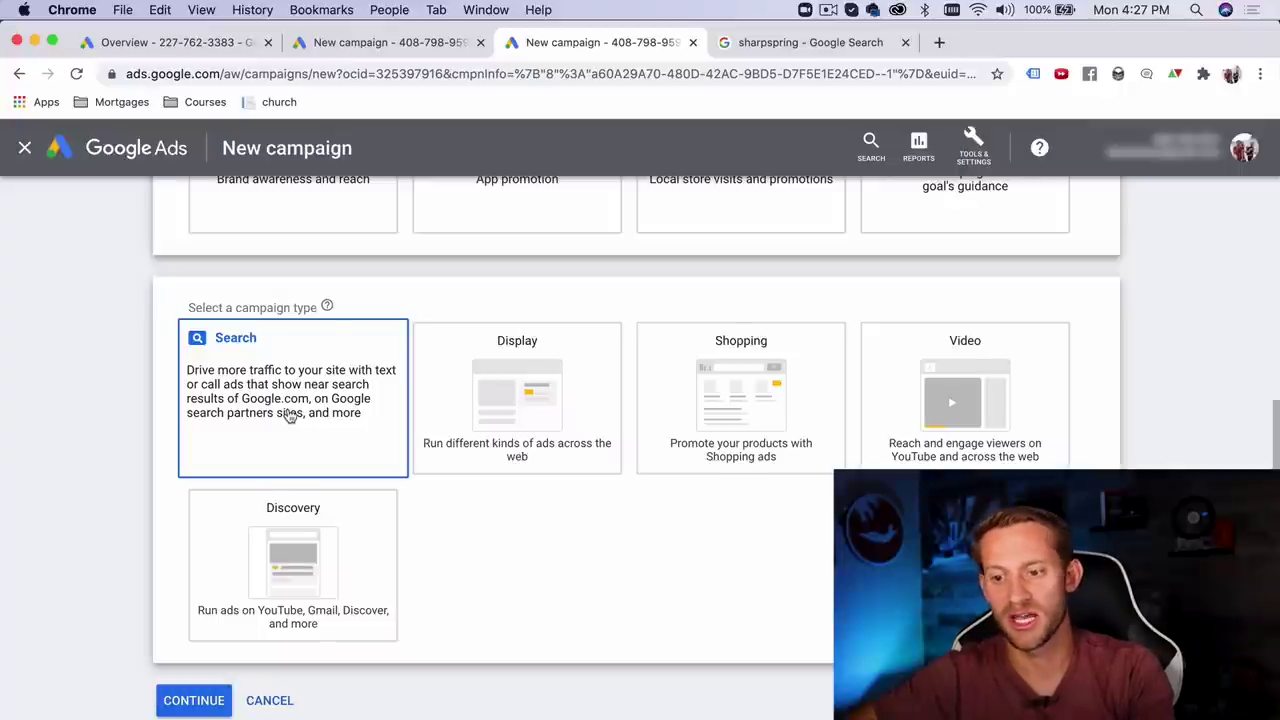
pyautogui.scroll(-3, 564, 527)
# Enter the business website URL as the campaign goal and continue to settings
pyautogui.click(316, 435)
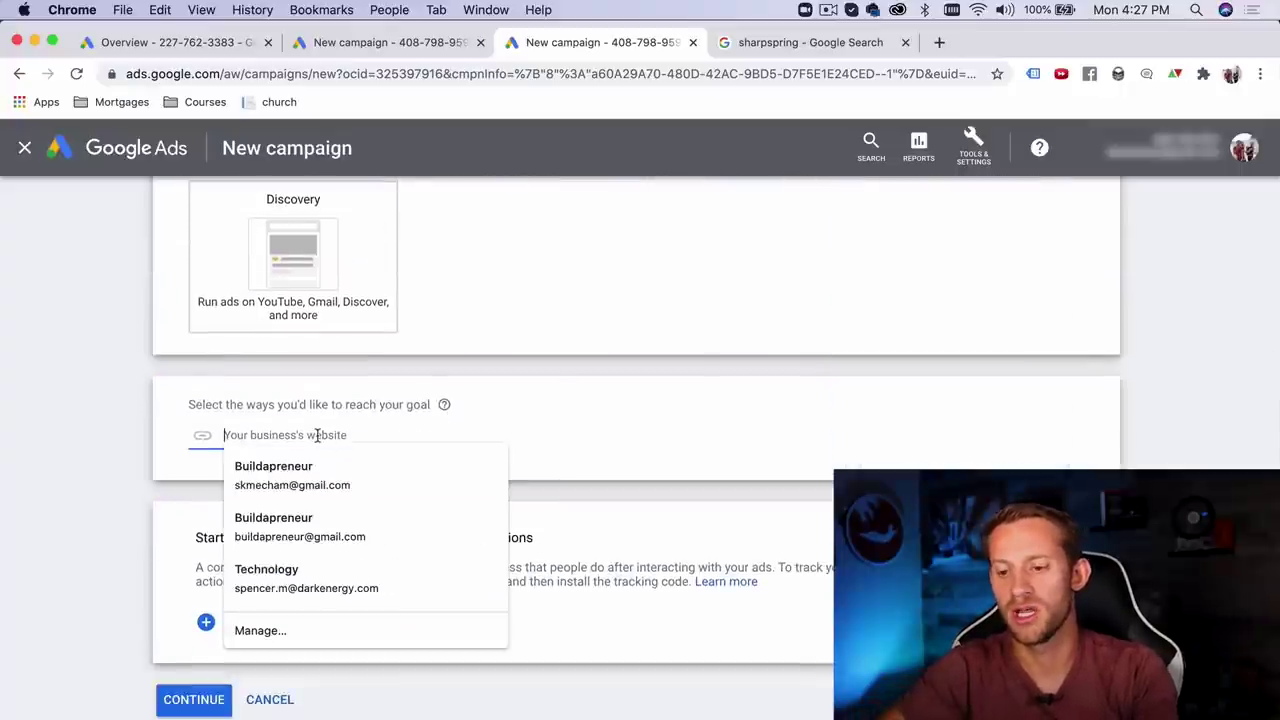
pyautogui.write('shhrp')
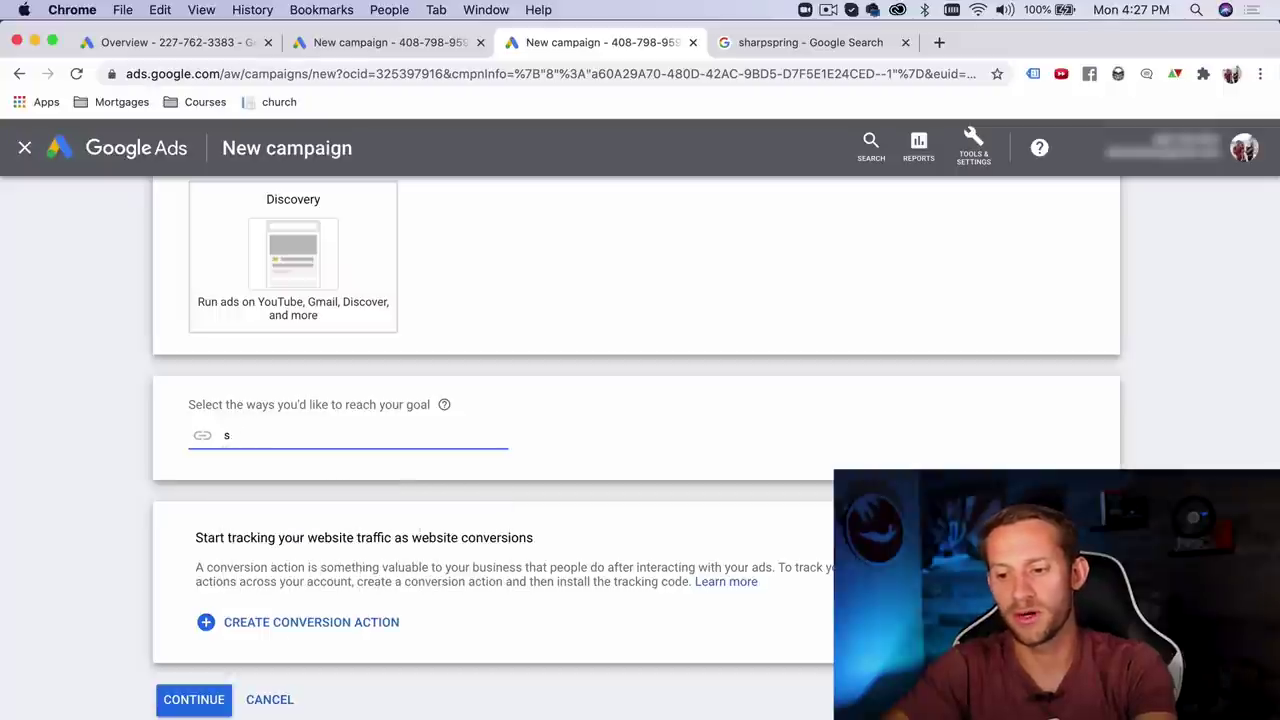
pyautogui.press('BackSpace')
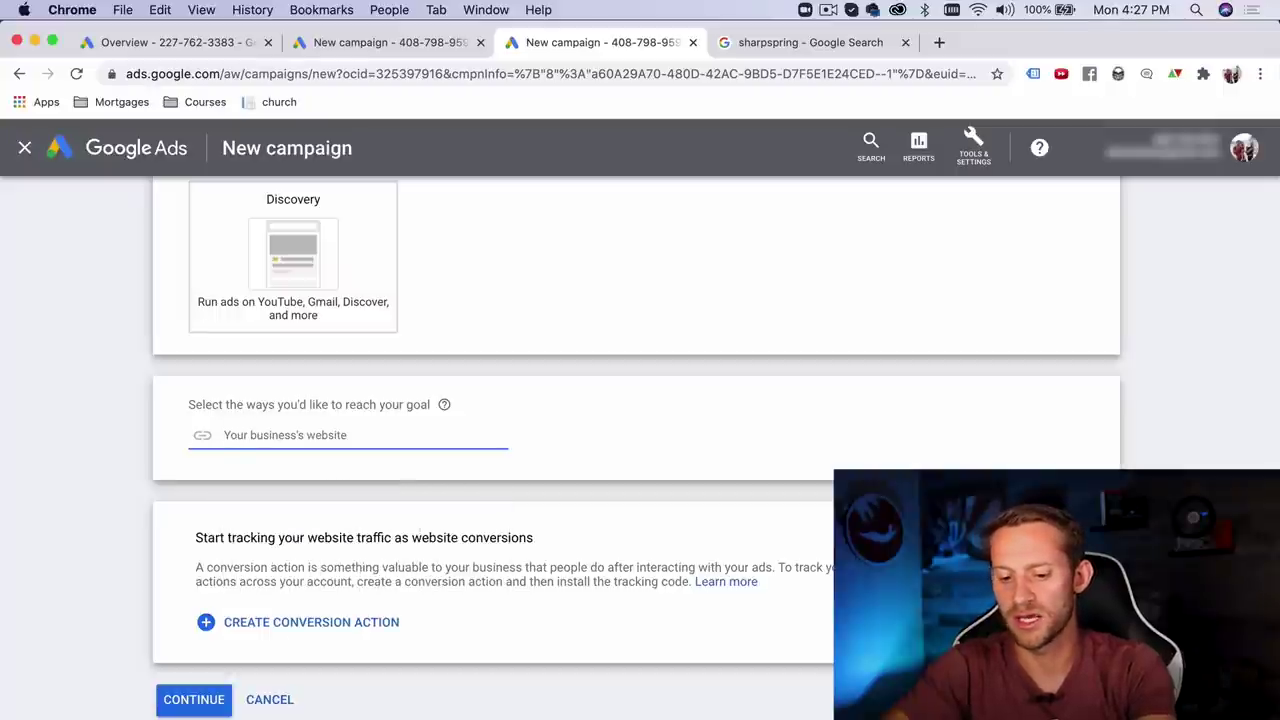
pyautogui.write('spencer')
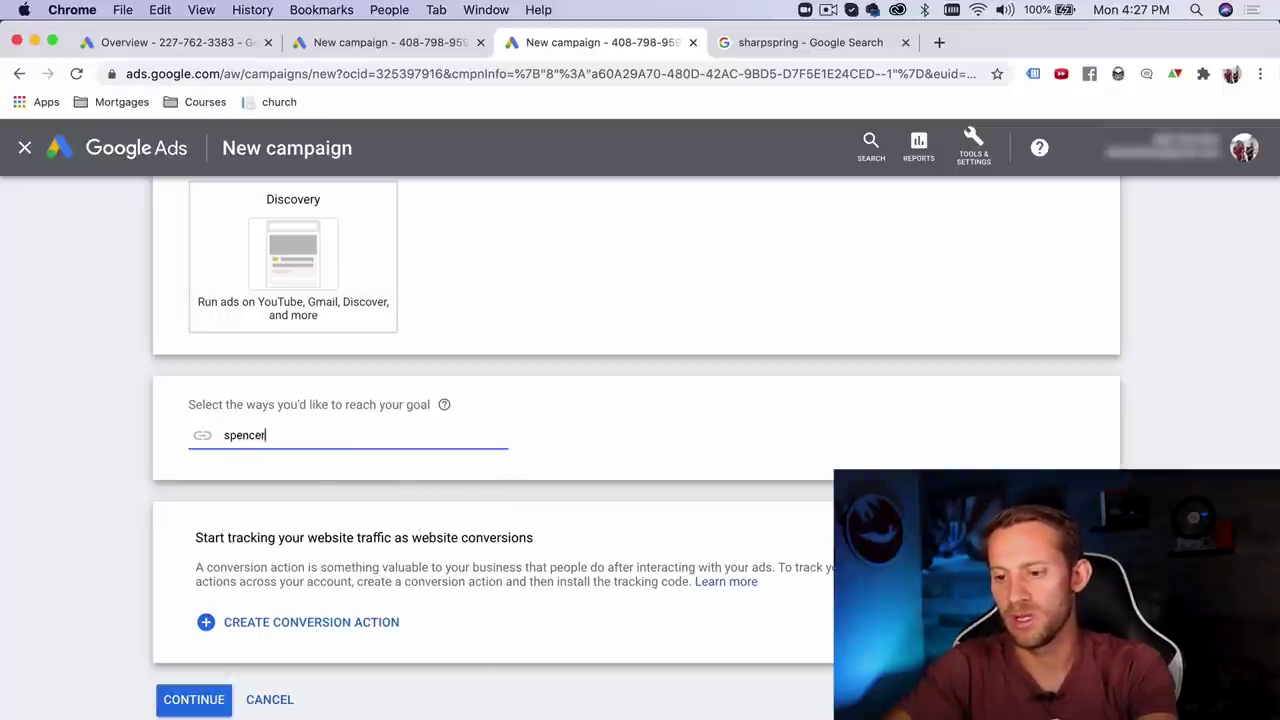
pyautogui.write('mecham.com')
pyautogui.scroll(5, 400, 480)
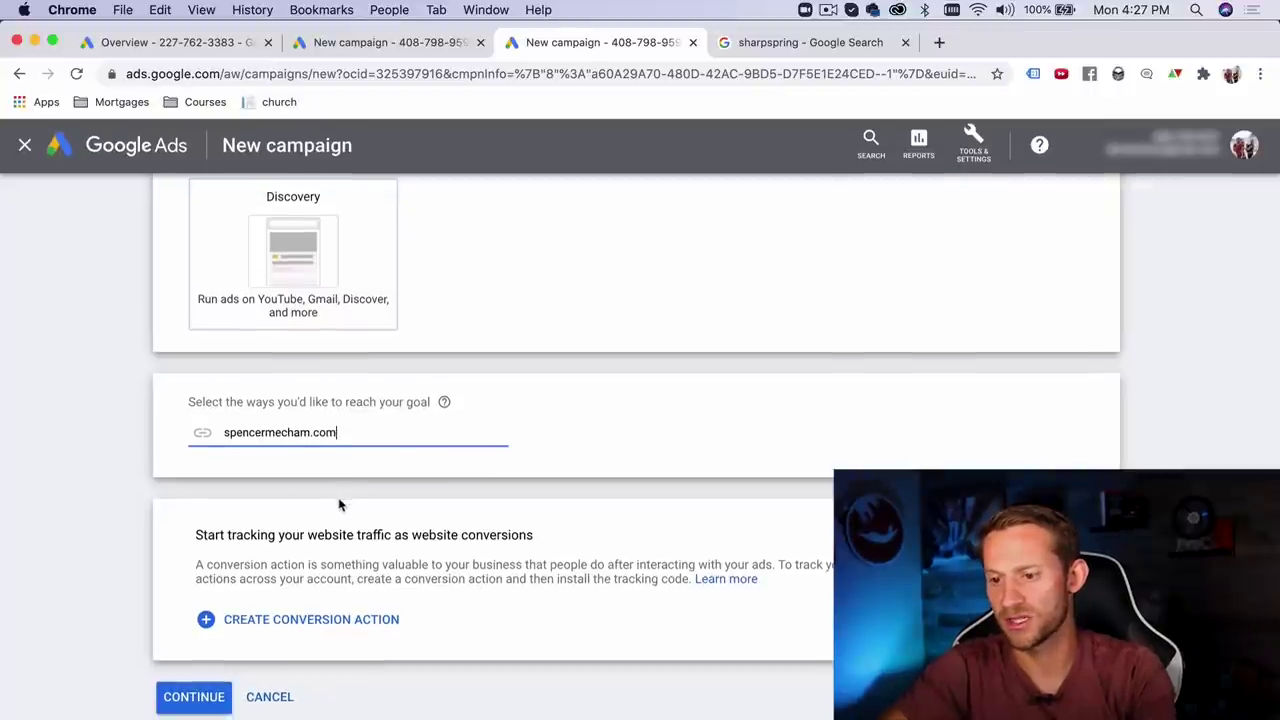
pyautogui.scroll(-5, 417, 508)
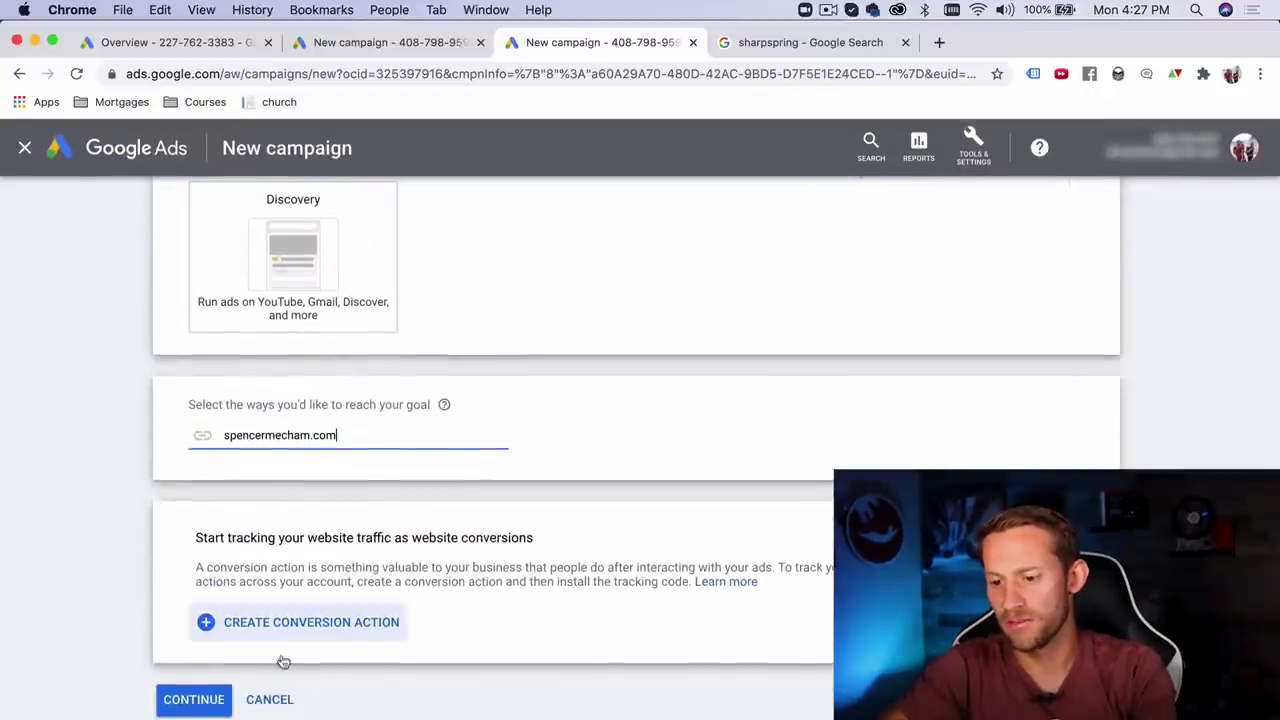
pyautogui.click(191, 697)
# Rename the campaign 'Shapspring' and uncheck Include Google Display Network
pyautogui.tripleClick(554, 418)
pyautogui.write('Sha')
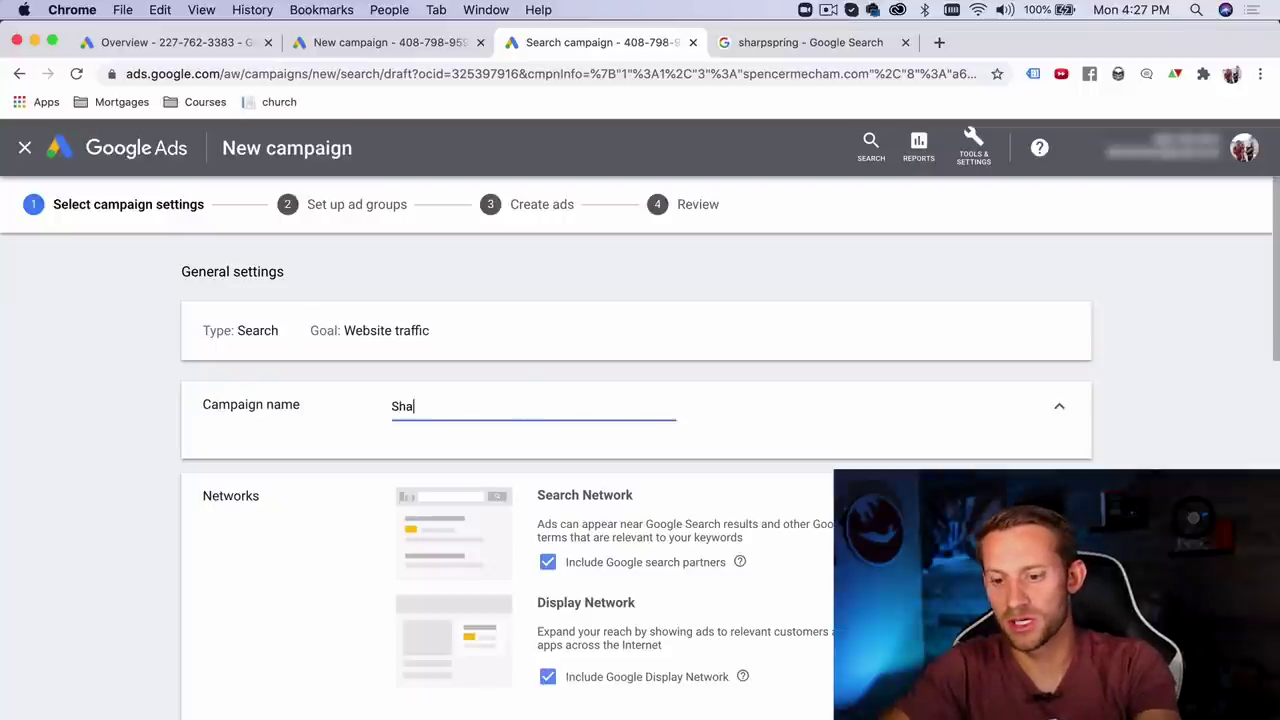
pyautogui.write('prsprin')
pyautogui.press('BackSpace')
pyautogui.press('BackSpace')
pyautogui.press('BackSpace')
pyautogui.press('BackSpace')
pyautogui.press('BackSpace')
pyautogui.press('BackSpace')
pyautogui.write('spring')
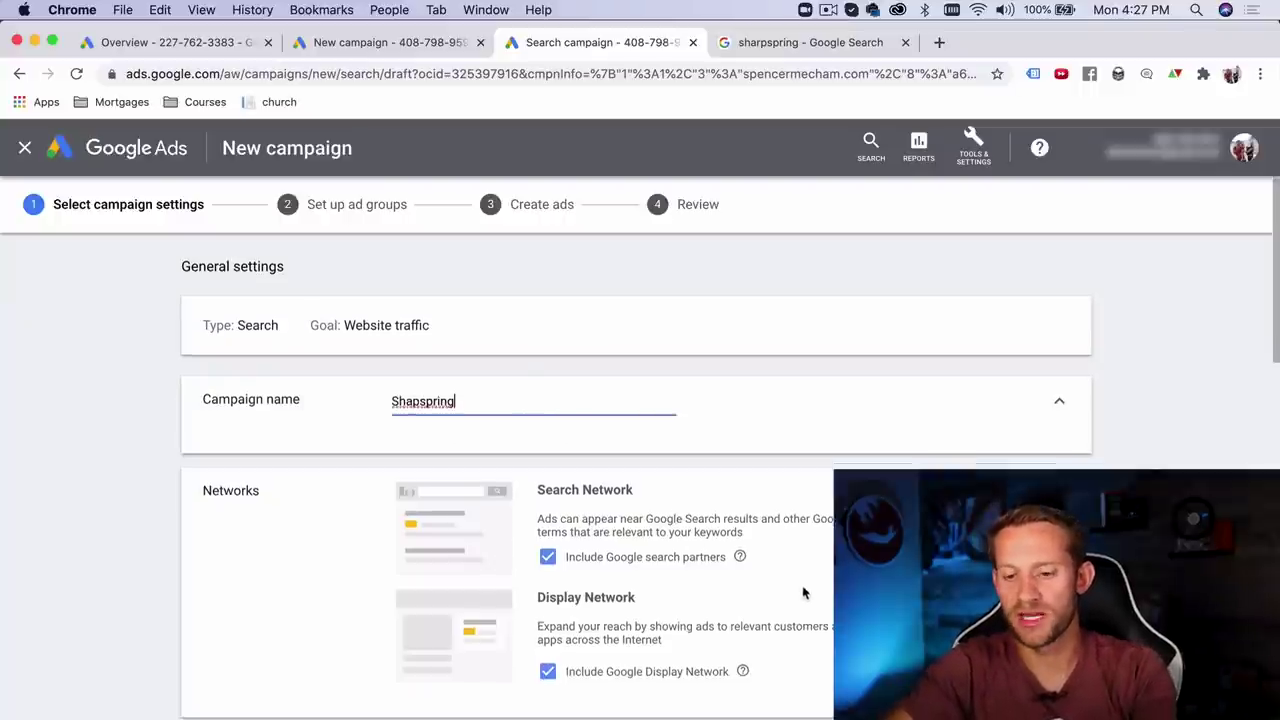
pyautogui.scroll(-3, 700, 540)
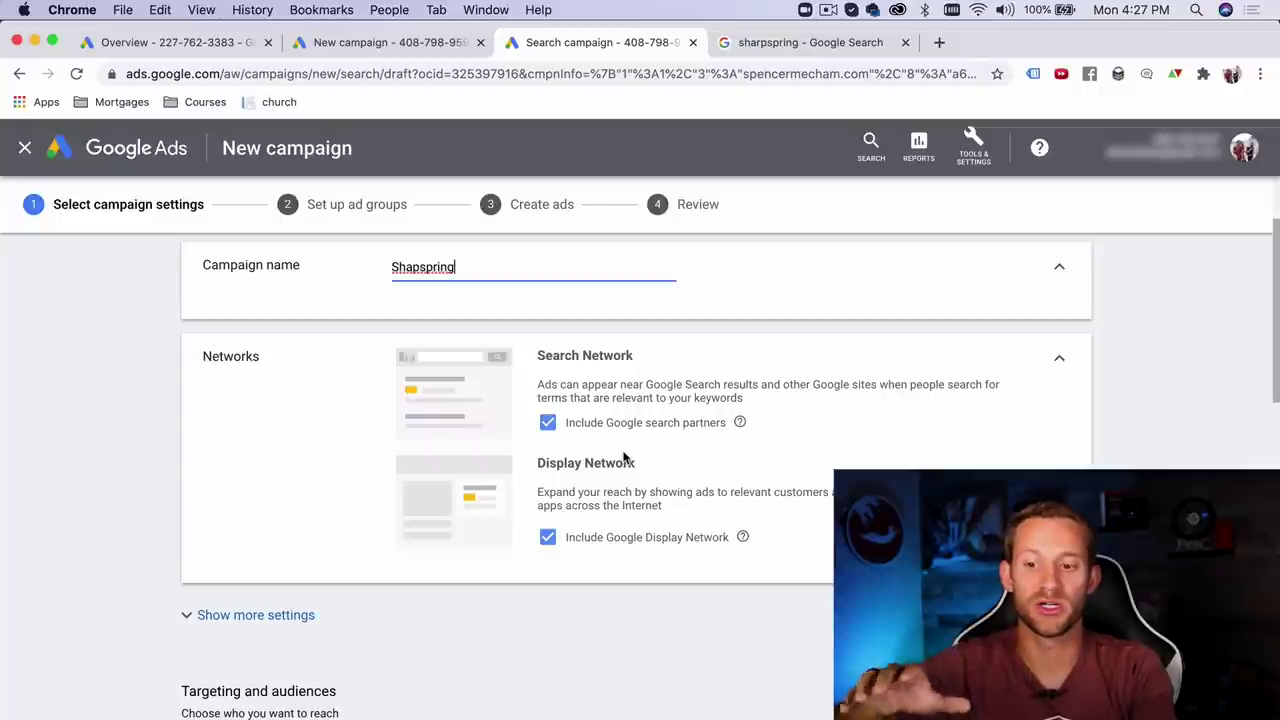
pyautogui.click(548, 539)
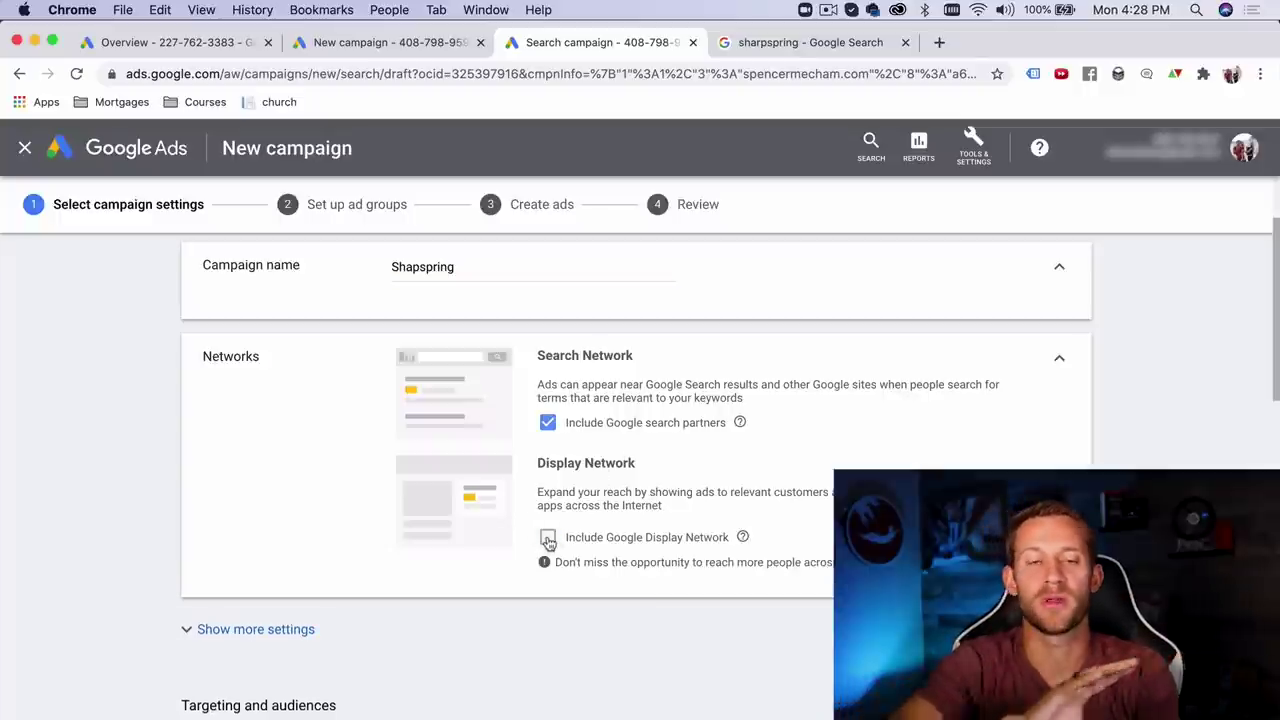
pyautogui.scroll(-8, 549, 540)
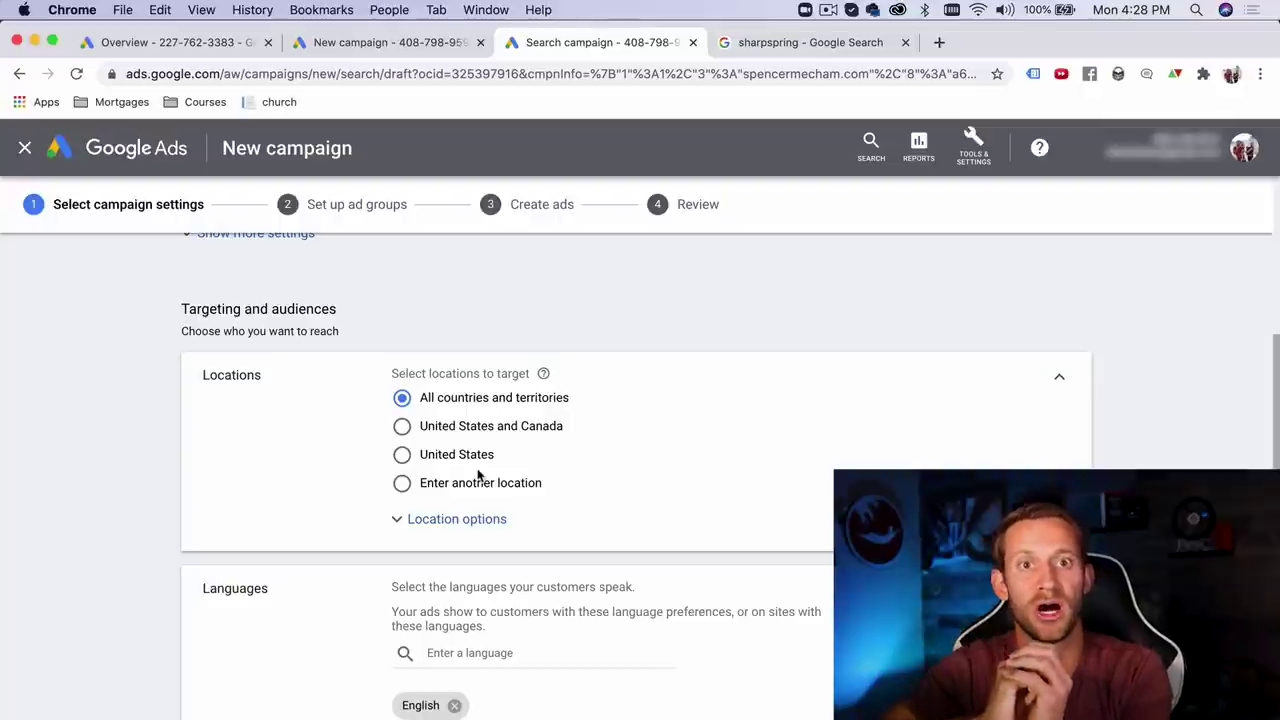
# Enter a $5 daily budget, checking the SharpSpring search results in the other tab
pyautogui.scroll(-5, 479, 476)
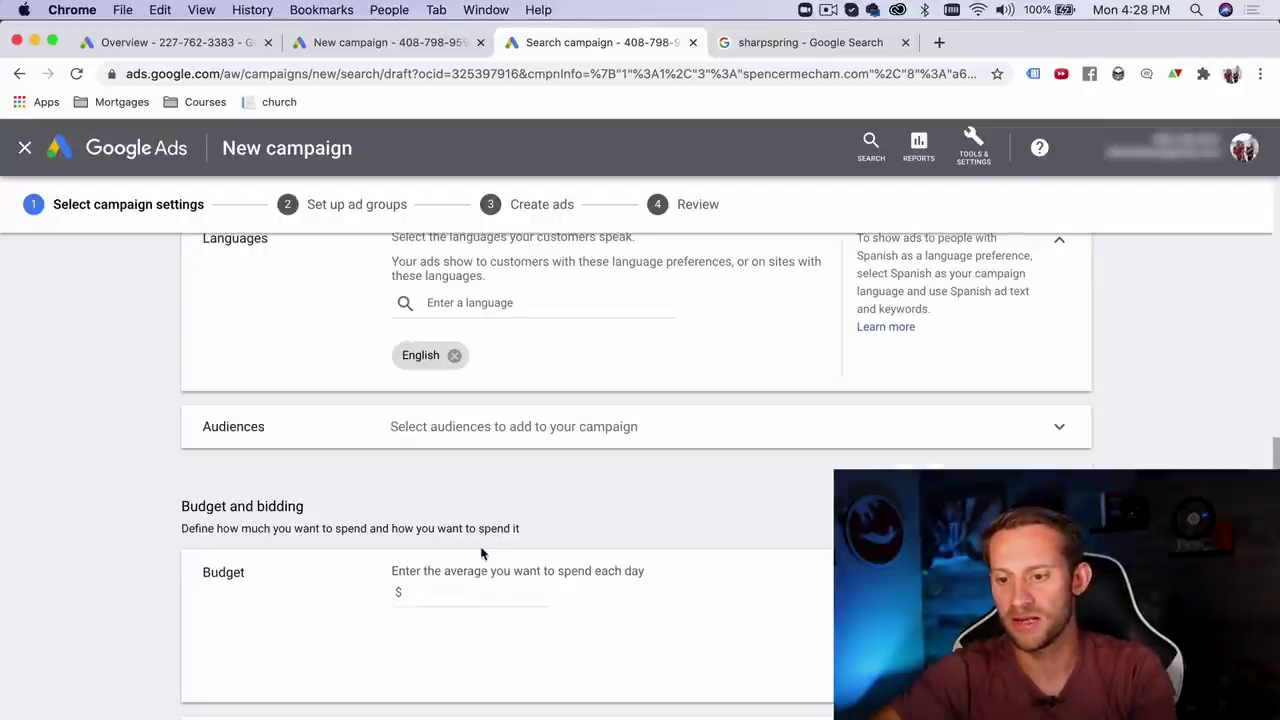
pyautogui.scroll(-3, 536, 494)
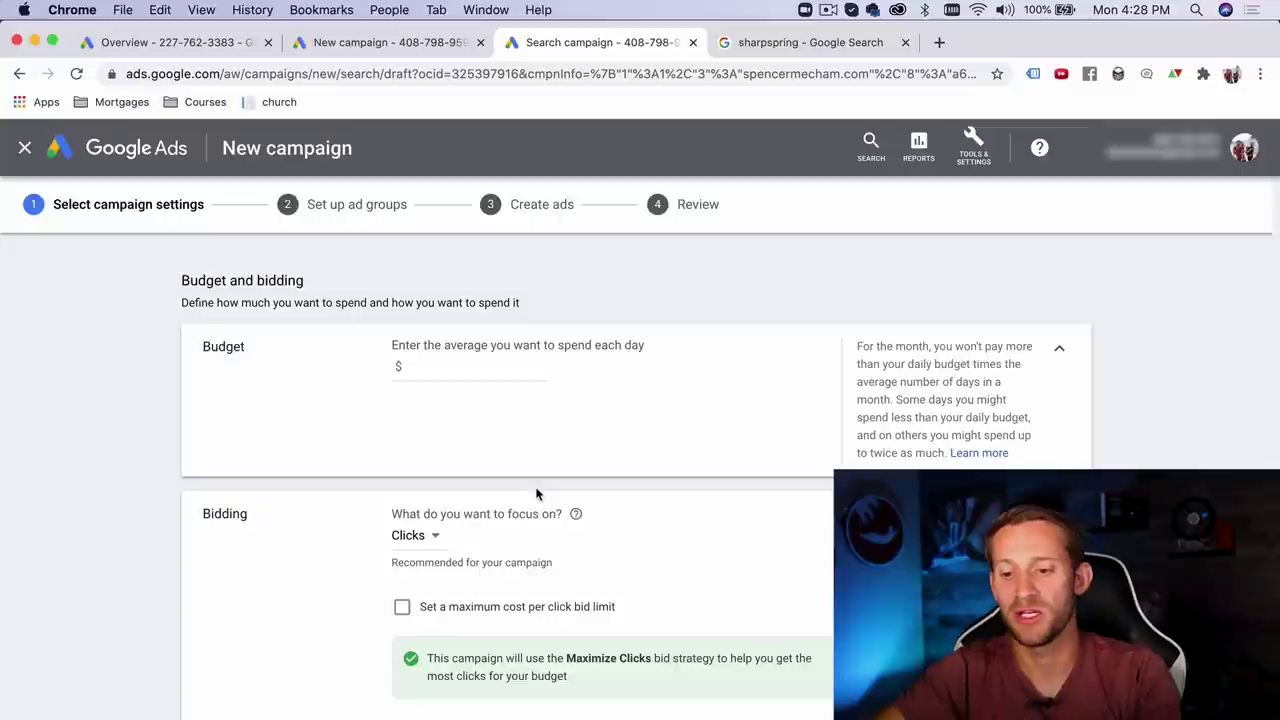
pyautogui.click(449, 371)
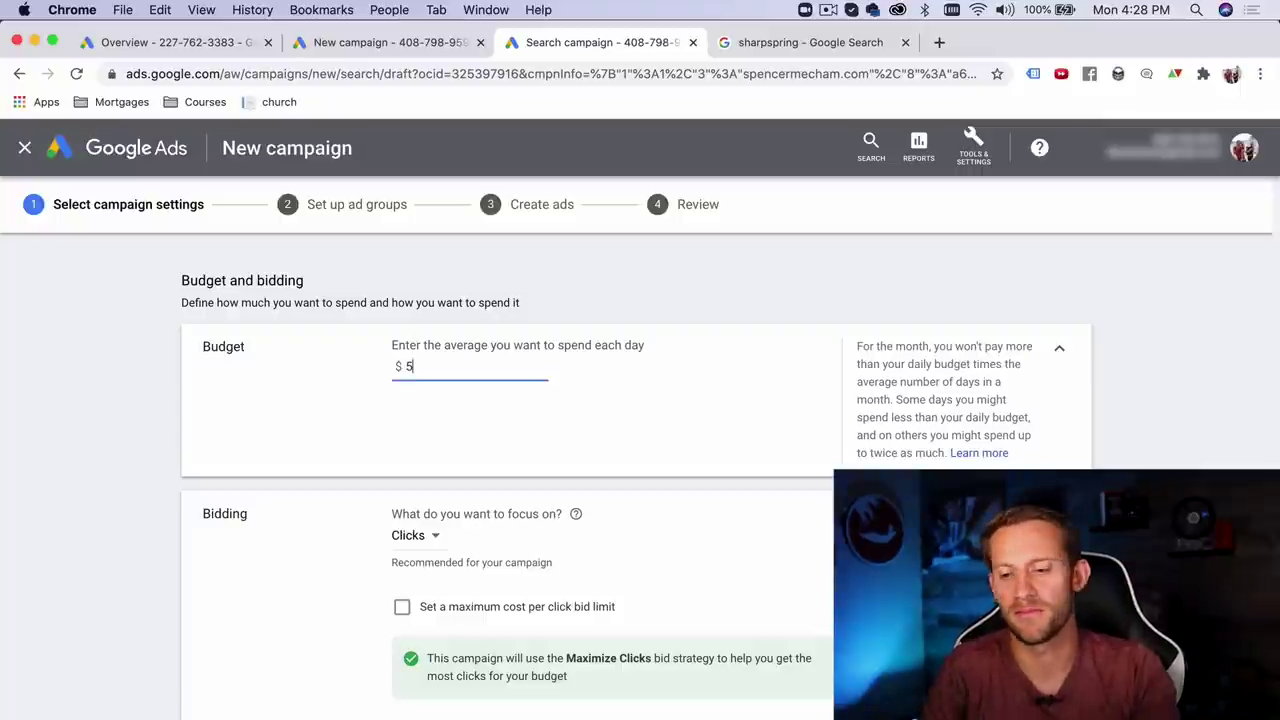
pyautogui.scroll(-3, 570, 434)
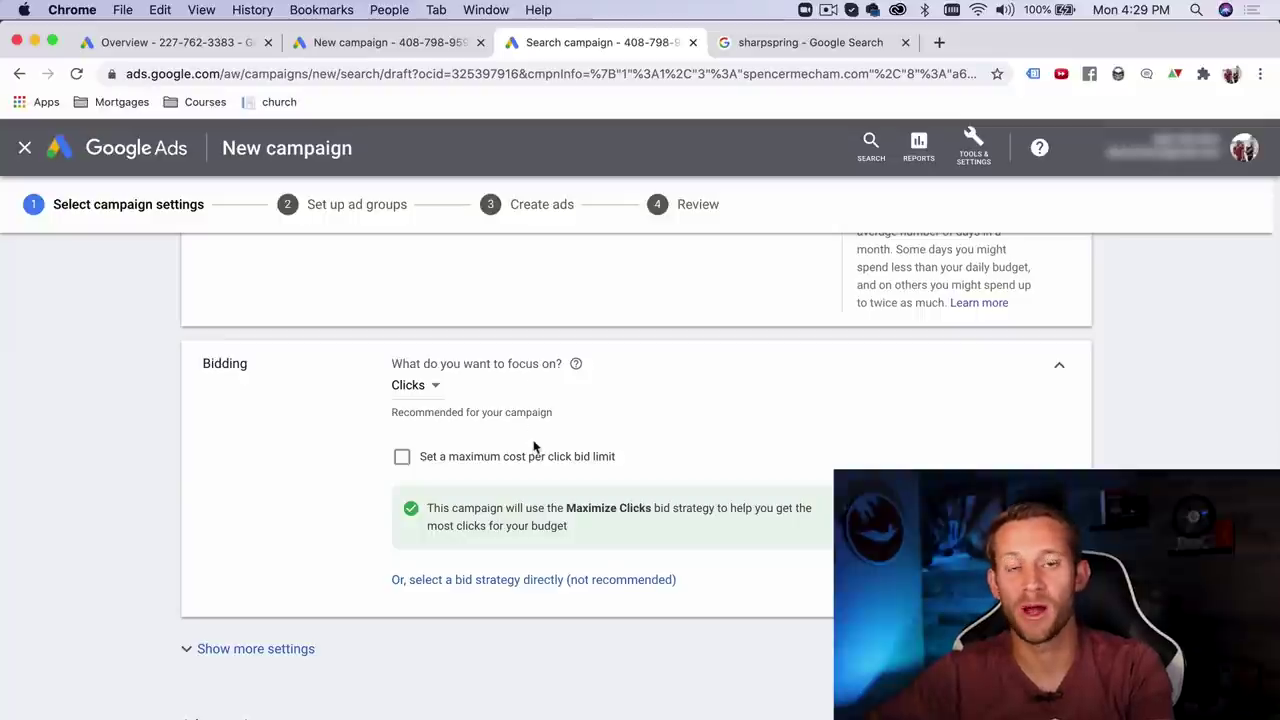
pyautogui.scroll(-5, 500, 530)
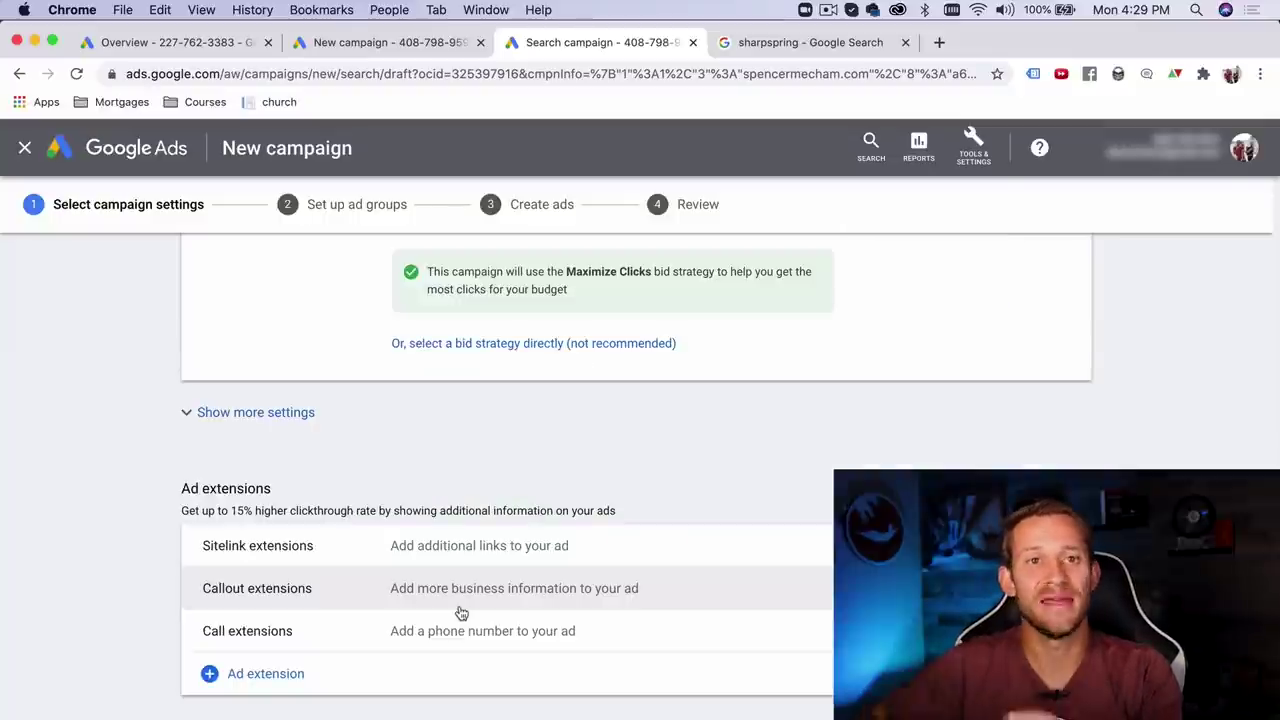
pyautogui.click(786, 42)
pyautogui.scroll(-3, 521, 390)
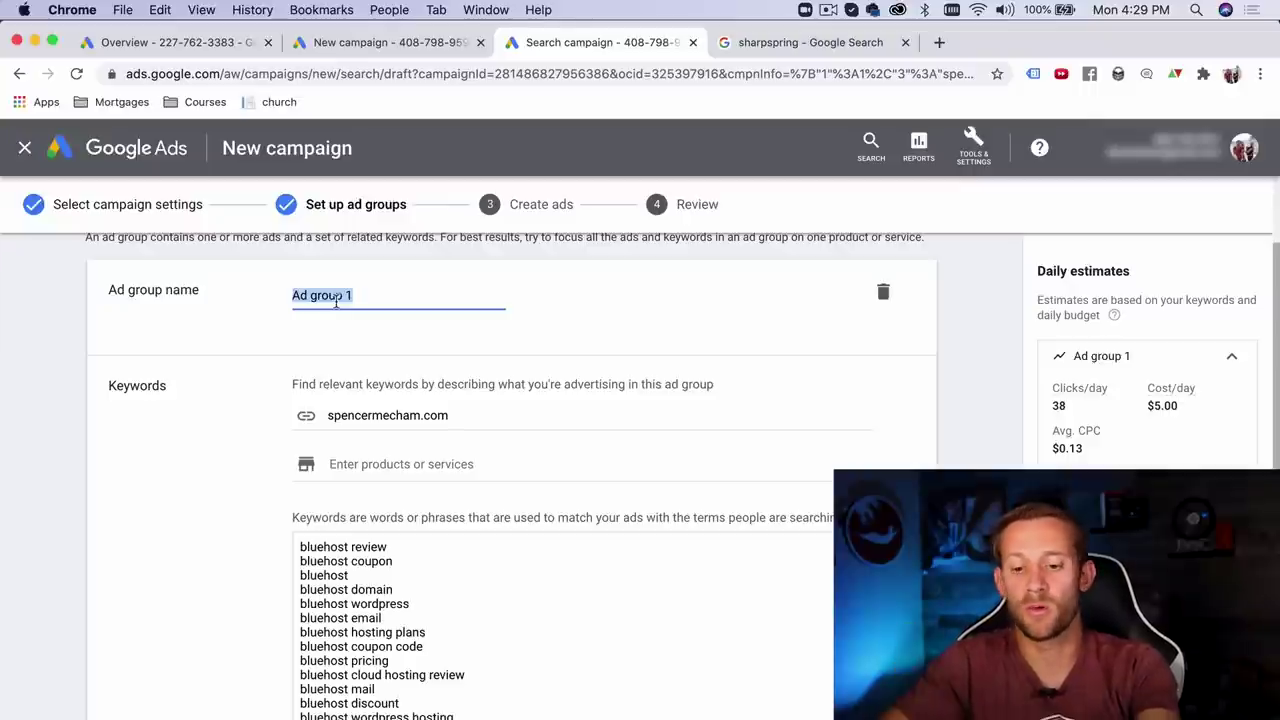
# Name the ad group Main and erase the website address from the keyword-suggestion field
pyautogui.write('Main')
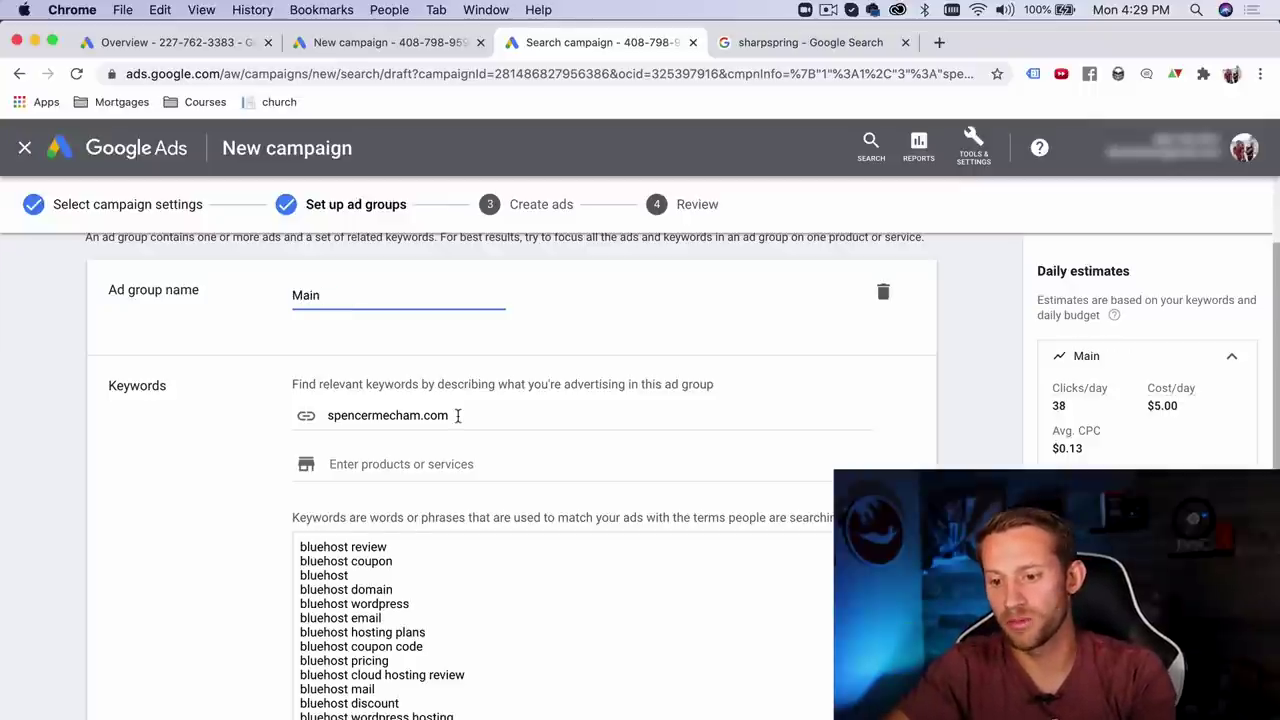
pyautogui.scroll(-2, 458, 418)
pyautogui.doubleClick(489, 340)
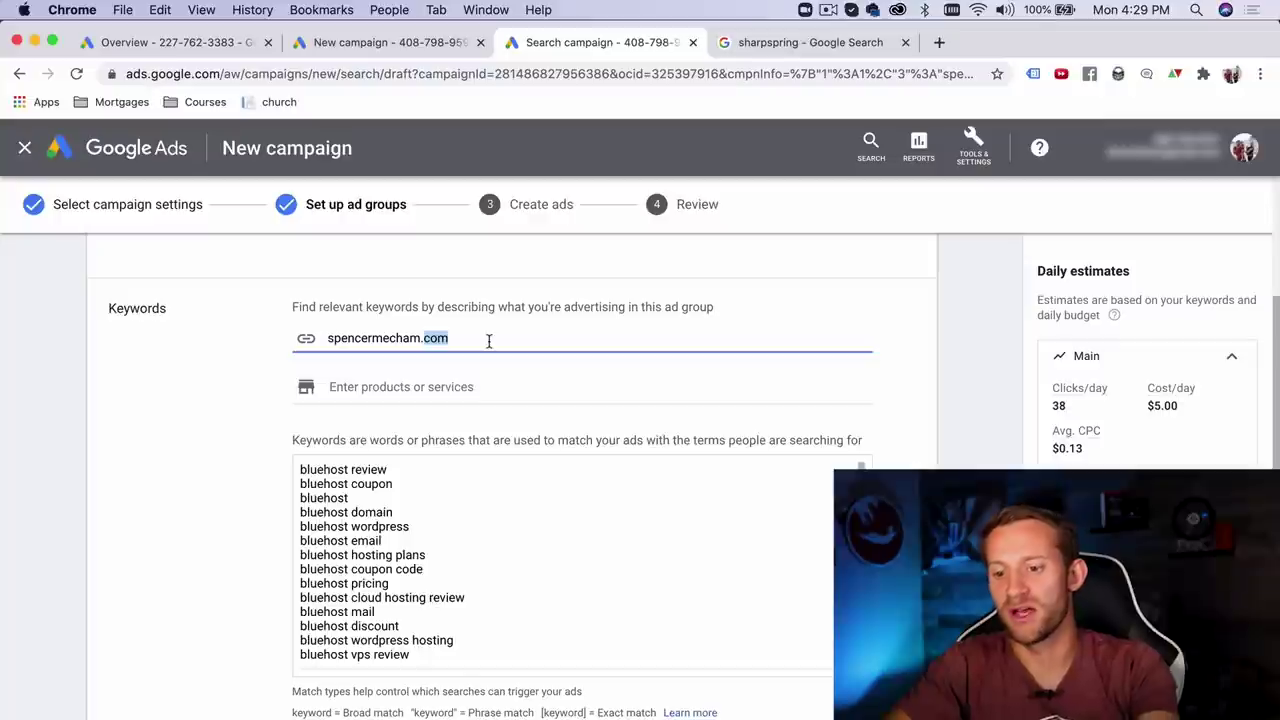
pyautogui.press('BackSpace')
pyautogui.press('BackSpace')
pyautogui.press('BackSpace')
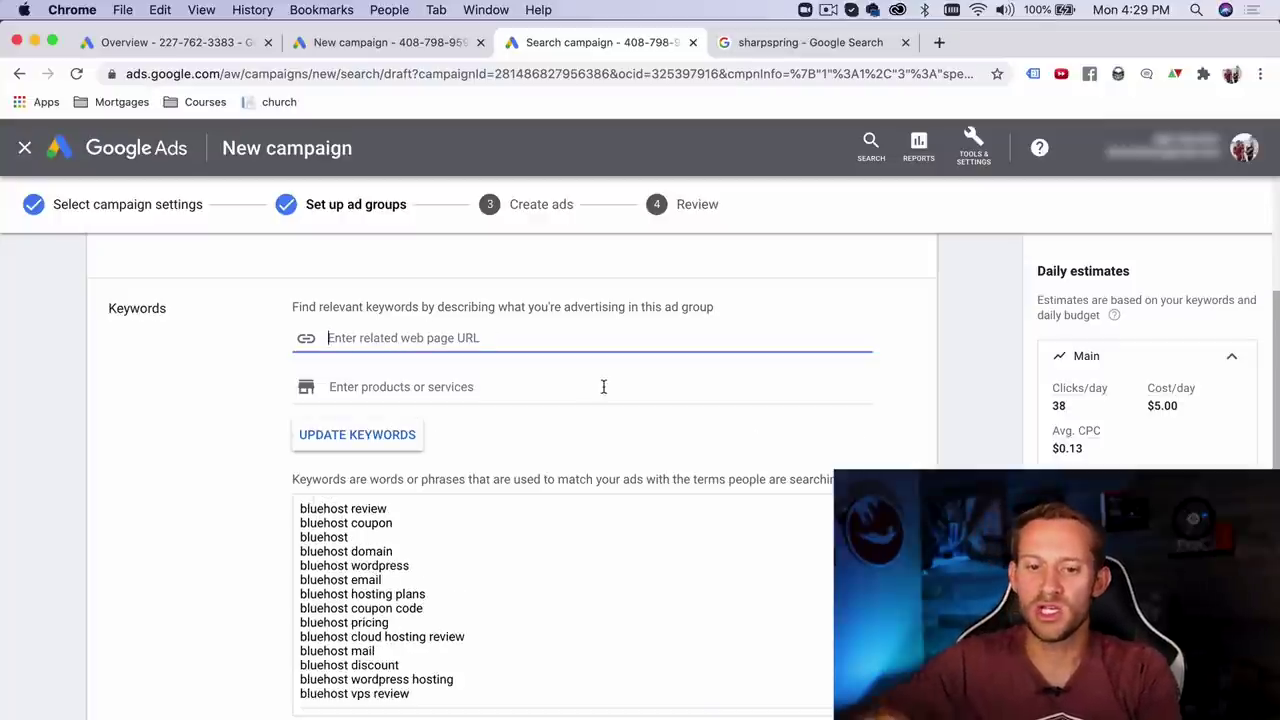
pyautogui.scroll(-2, 603, 390)
pyautogui.scroll(2, 603, 392)
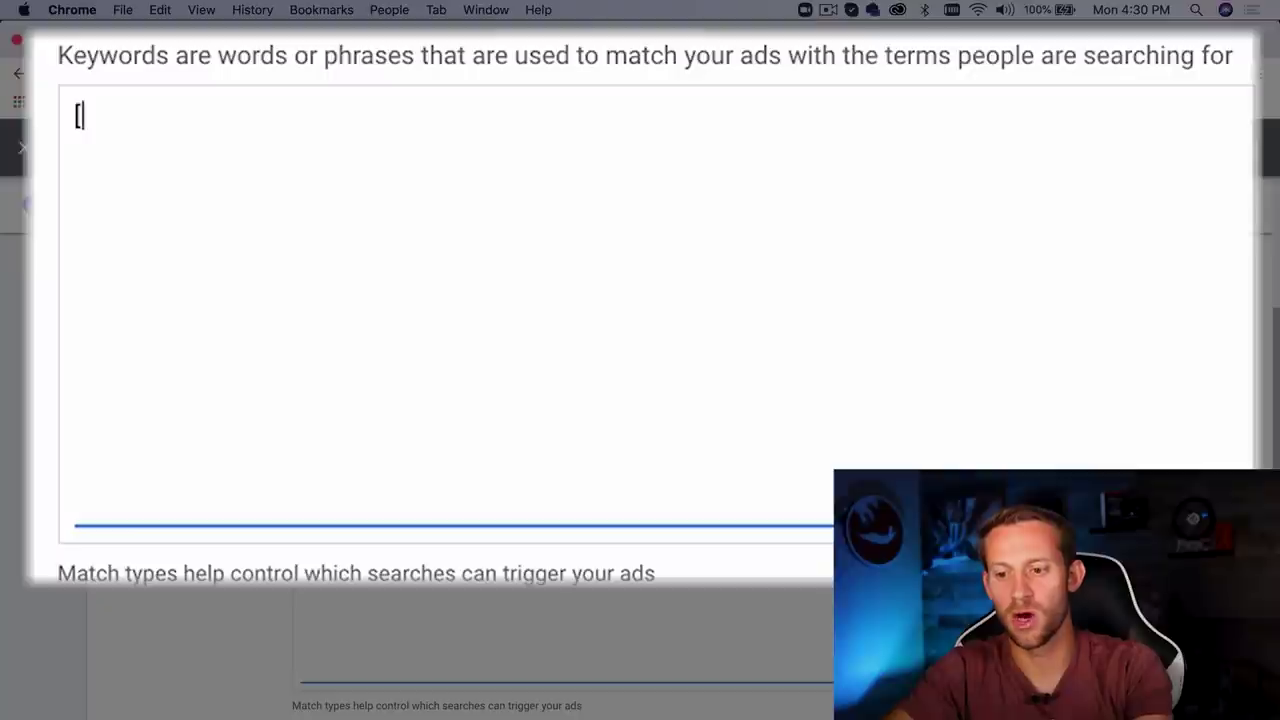
# Enter the exact-match keywords [sharpspring] and [sharp spring] for the Main ad group
pyautogui.write('shapr')
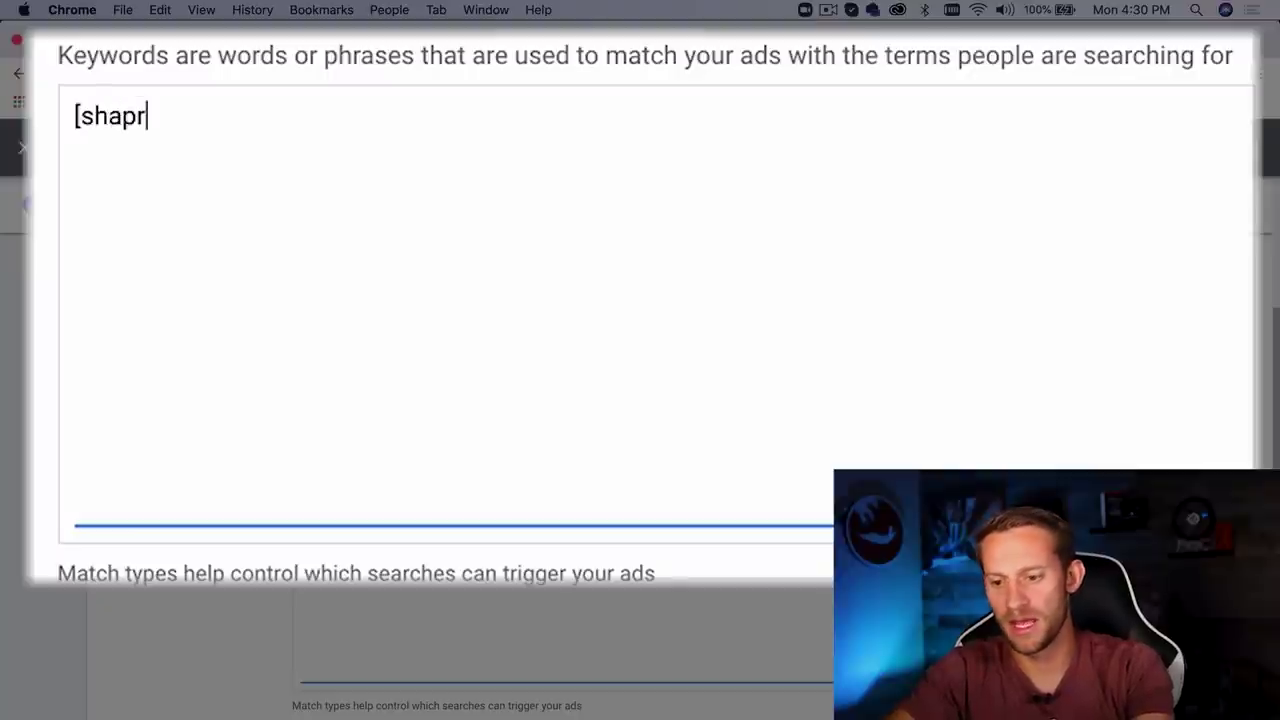
pyautogui.press('BackSpace')
pyautogui.press('BackSpace')
pyautogui.write('rpspring]')
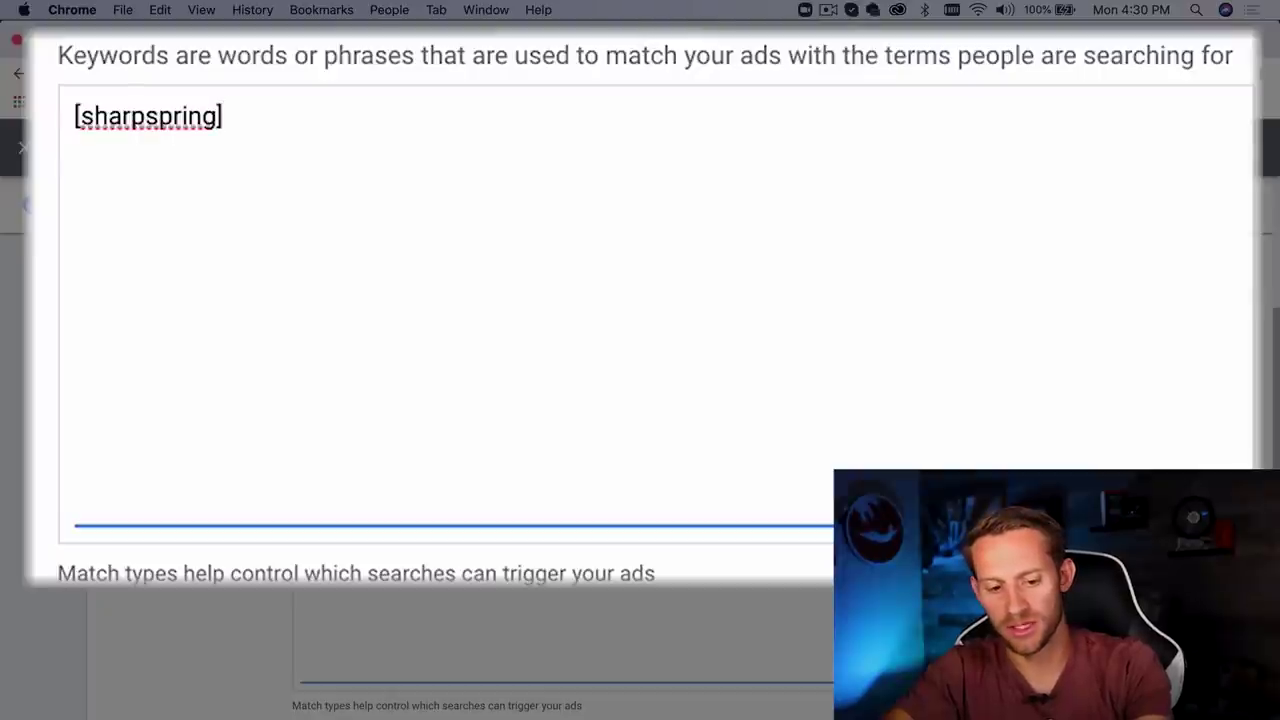
pyautogui.write(' [sharp spring')
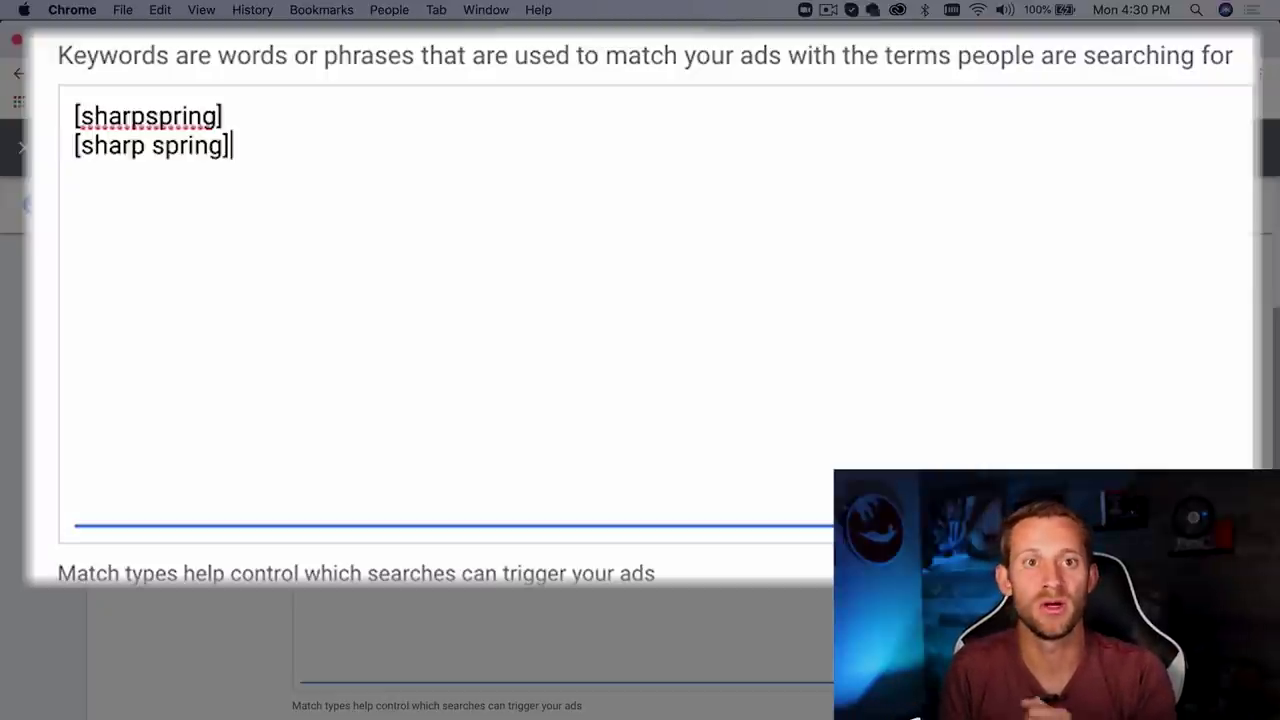
pyautogui.write(']')
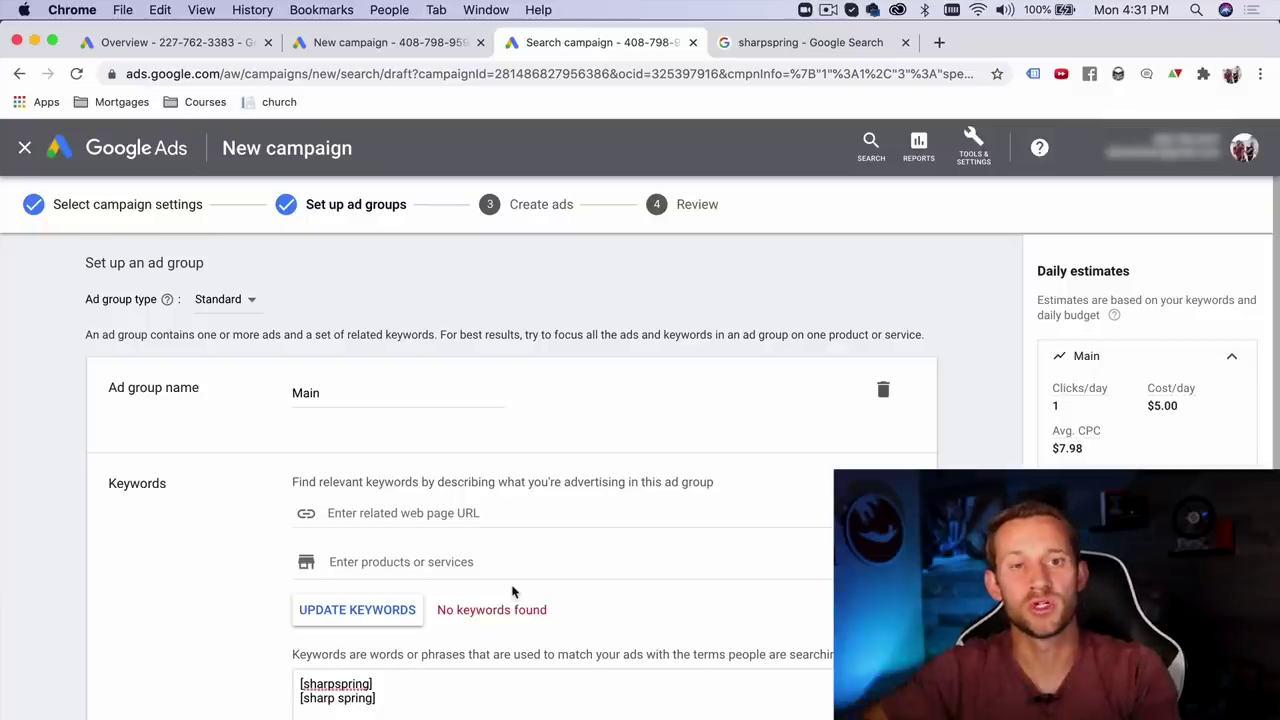
pyautogui.scroll(-4, 512, 592)
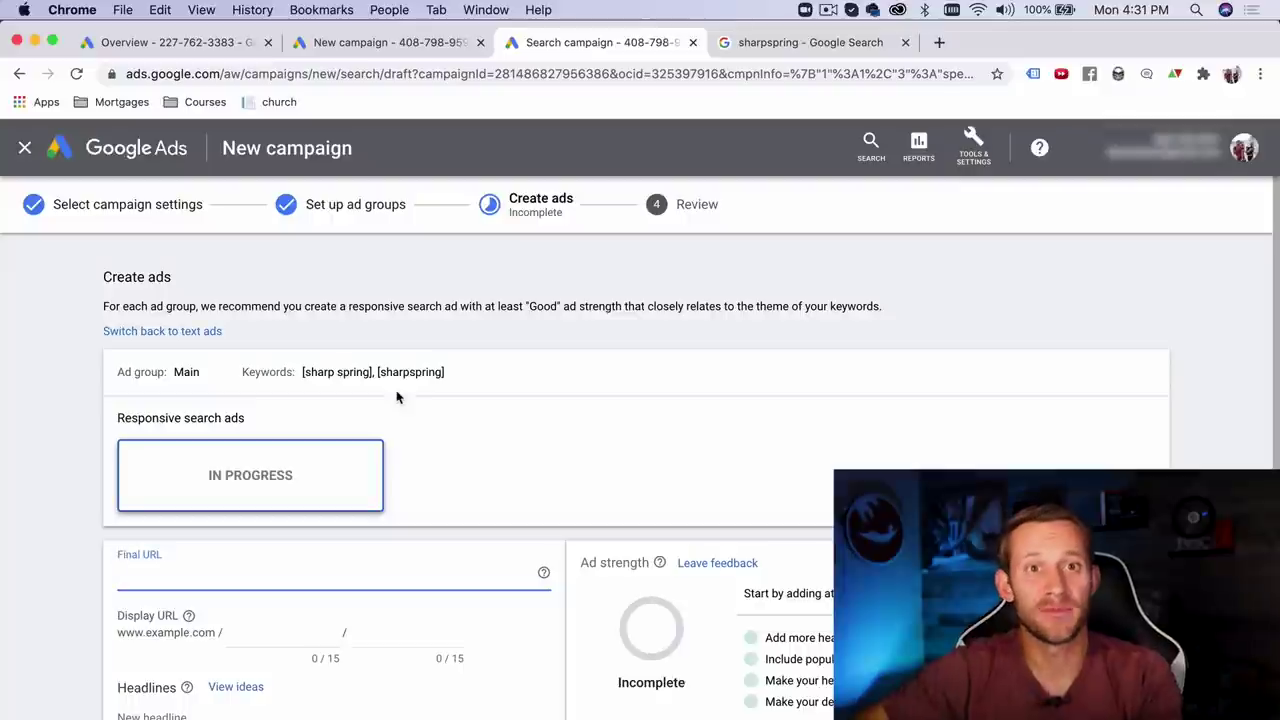
pyautogui.scroll(-2, 269, 434)
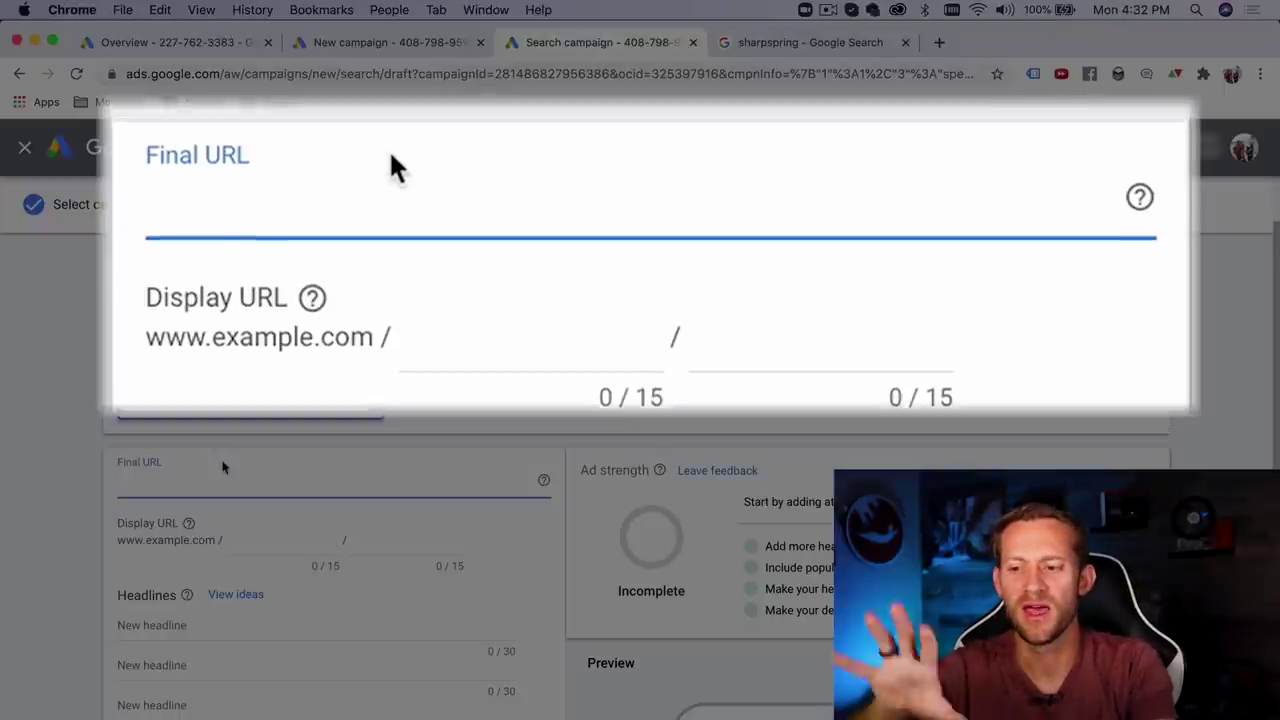
pyautogui.scroll(-2, 223, 467)
pyautogui.scroll(-2, 223, 467)
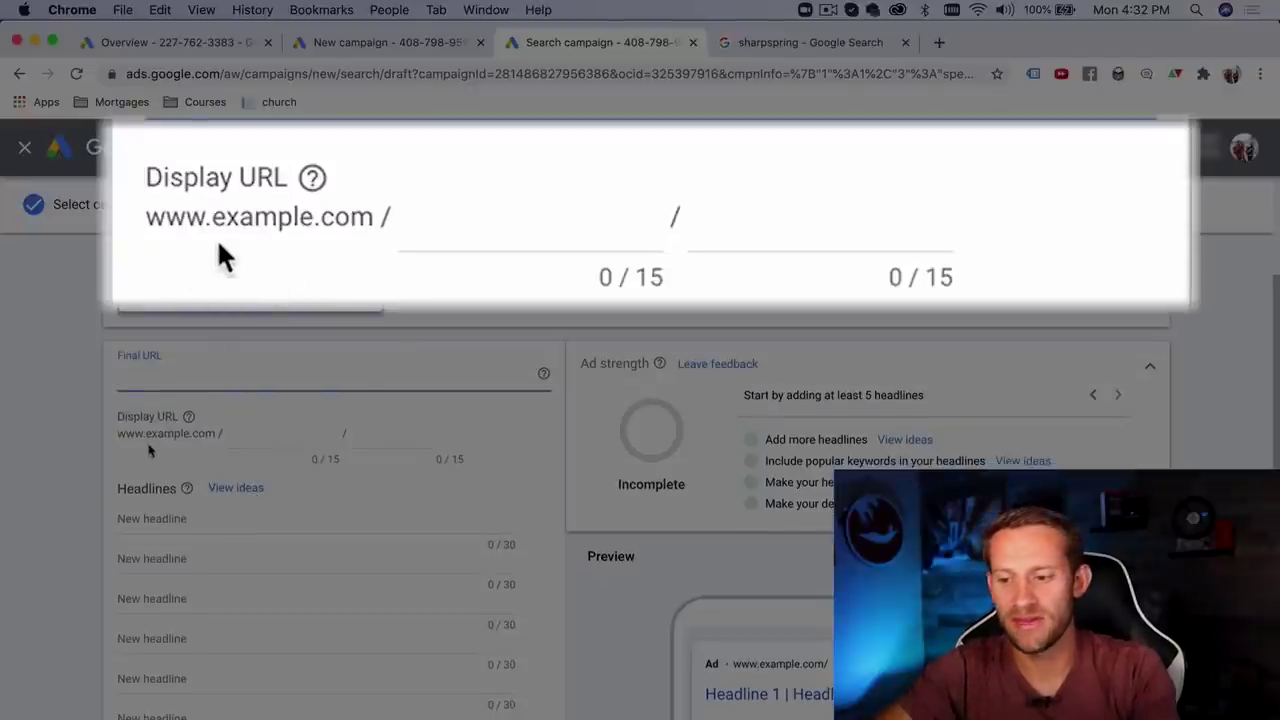
pyautogui.scroll(-4, 148, 450)
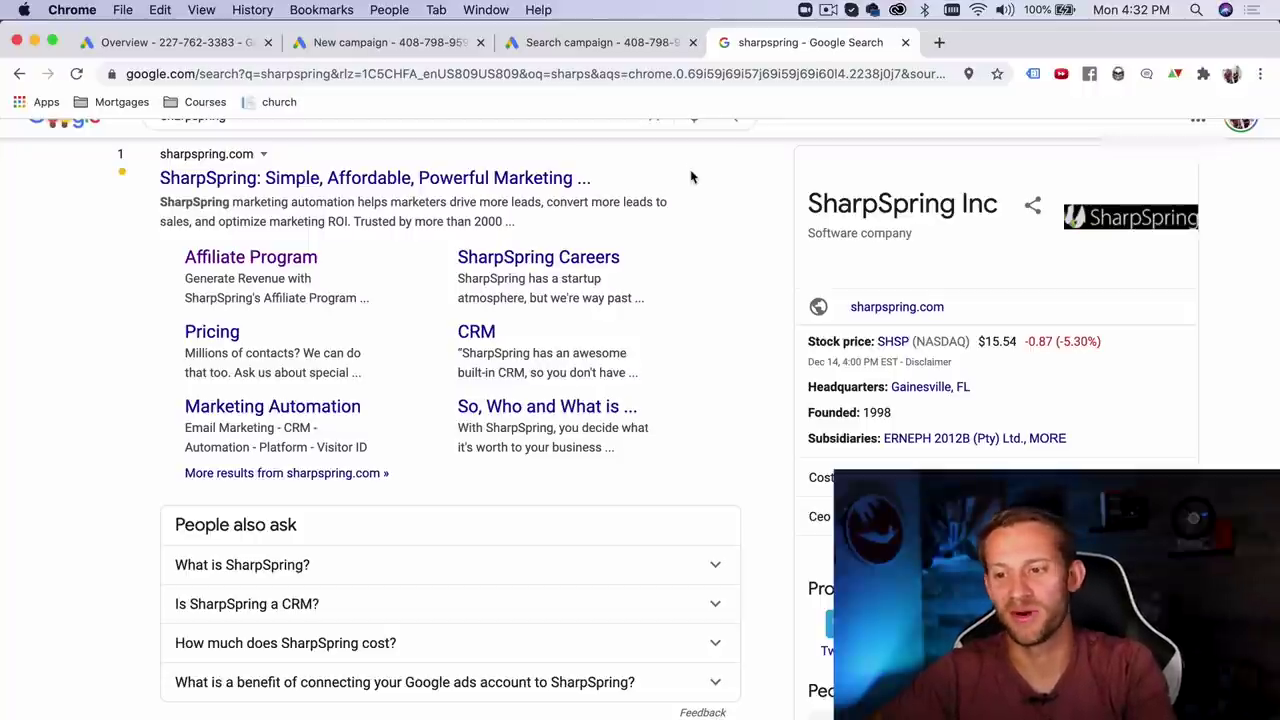
# Add the headlines SharpSpring and 'Simple. Affordable. Powerful' to the responsive ad
pyautogui.click(598, 42)
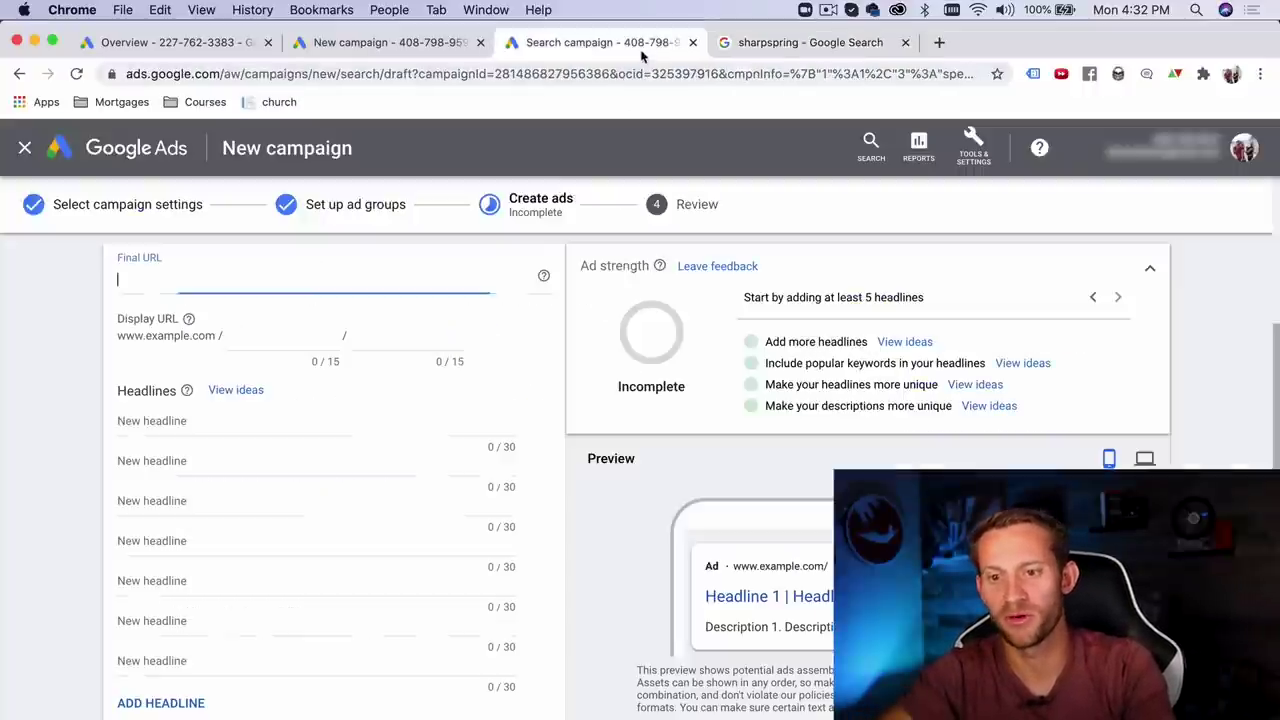
pyautogui.click(250, 421)
pyautogui.write('SharpSpring')
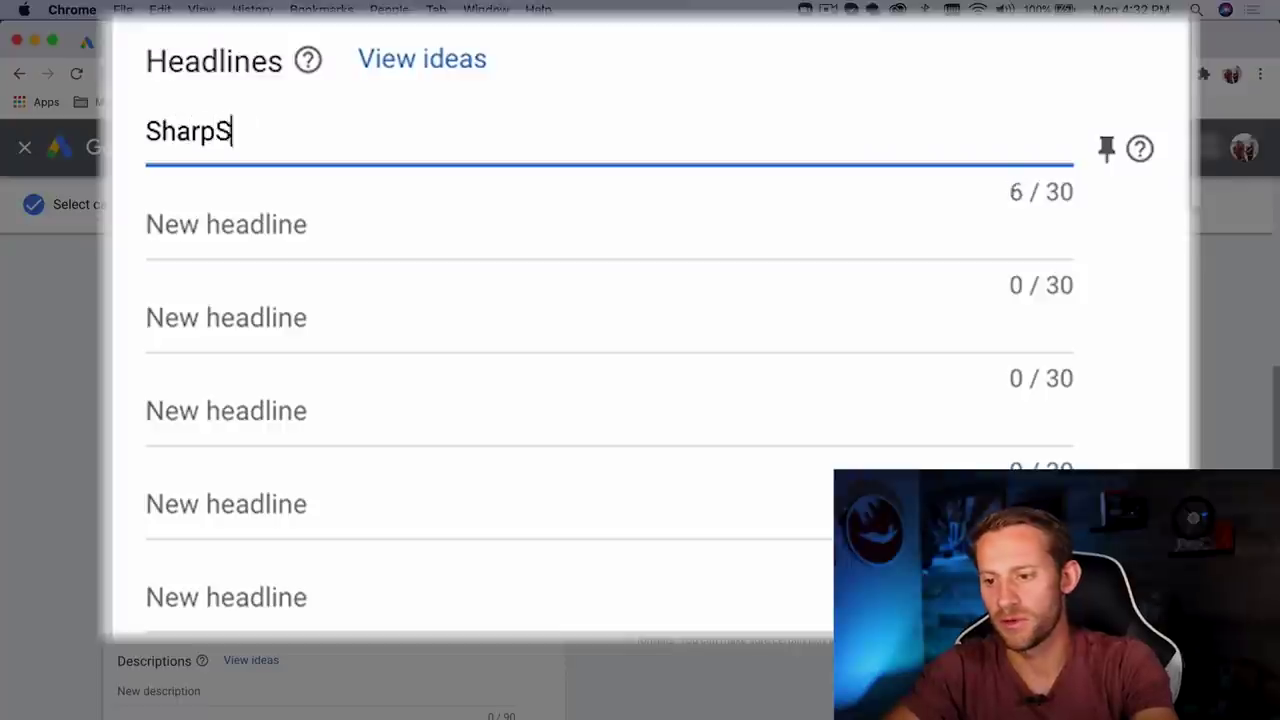
pyautogui.click(302, 225)
pyautogui.write('Sim')
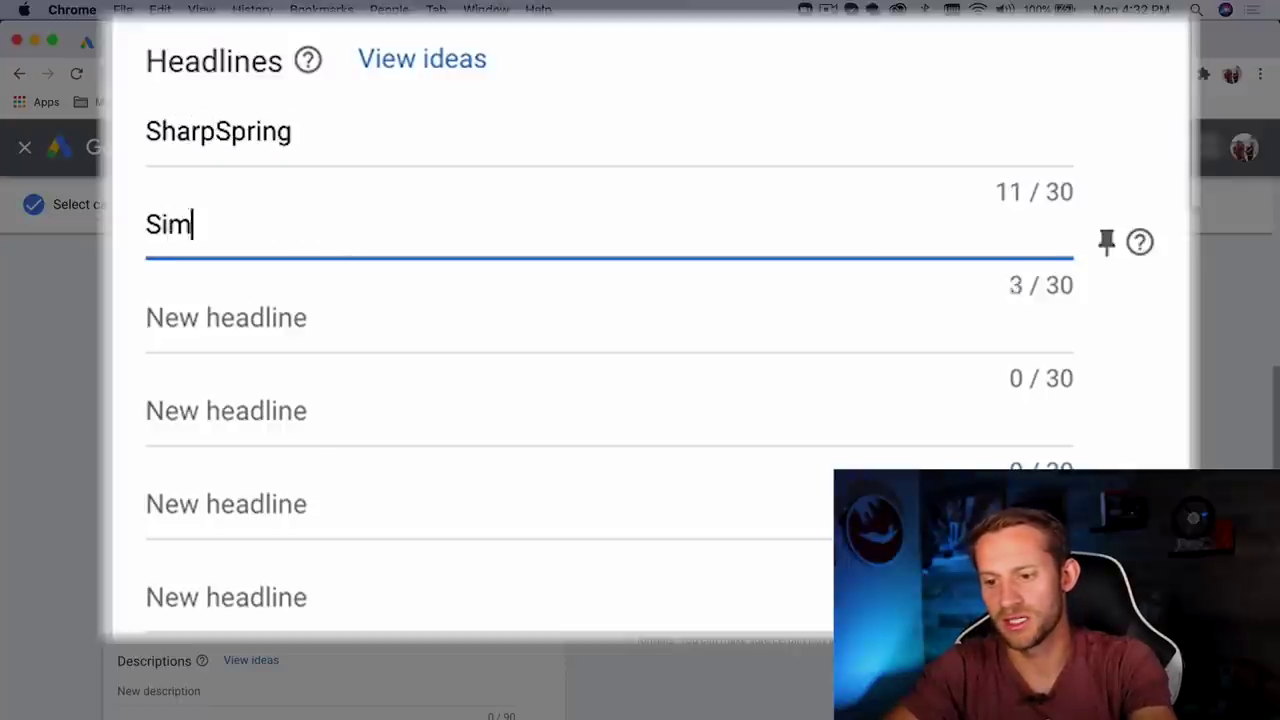
pyautogui.write('ple Affordable')
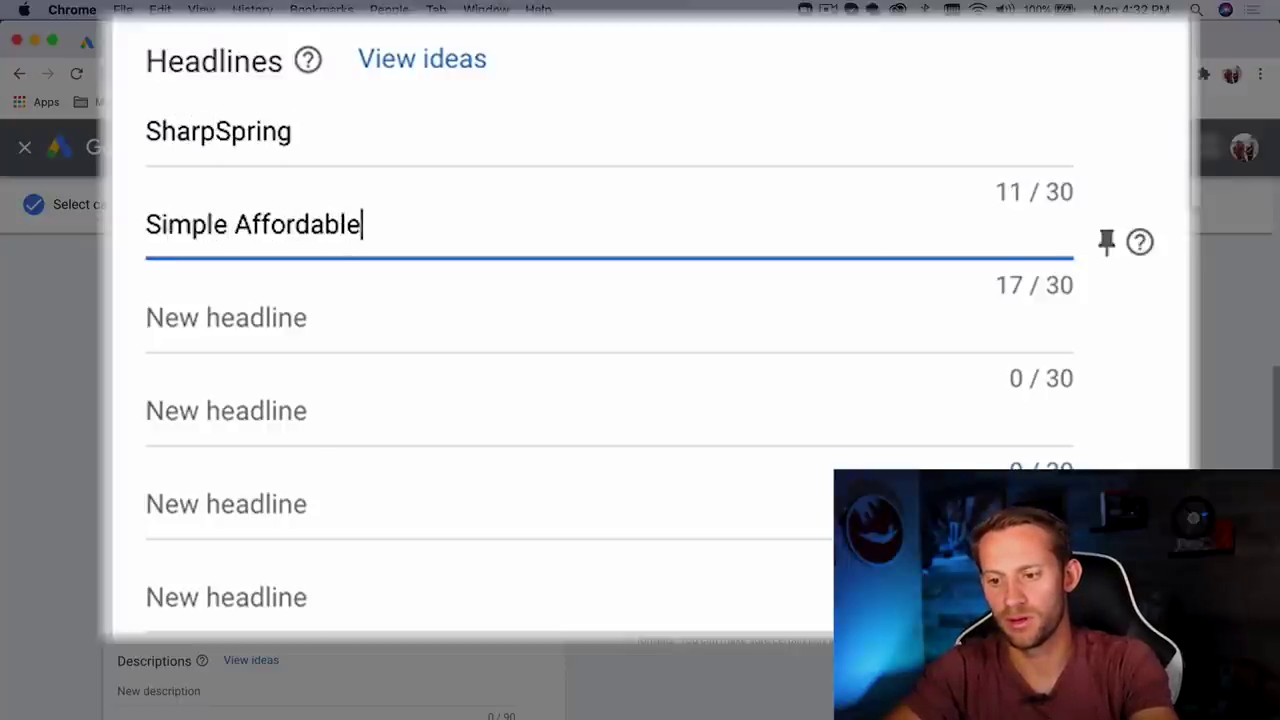
pyautogui.write('.  Powerful')
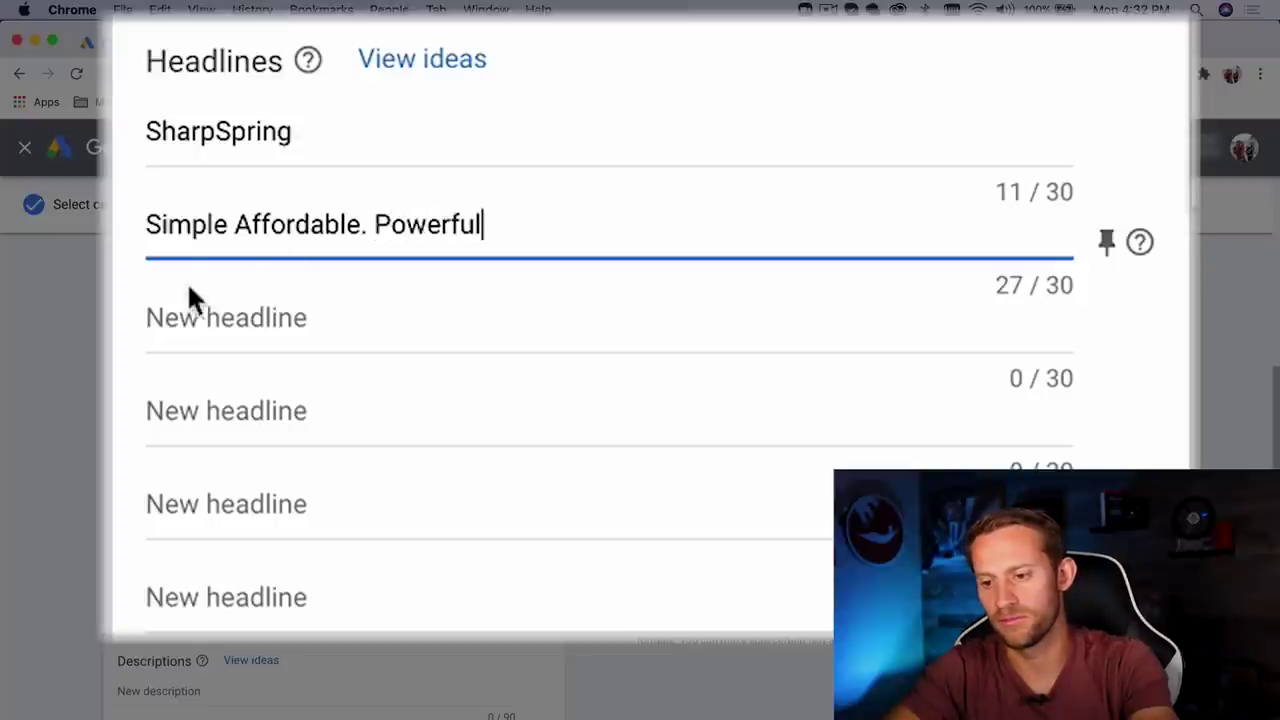
pyautogui.click(229, 222)
pyautogui.write('.')
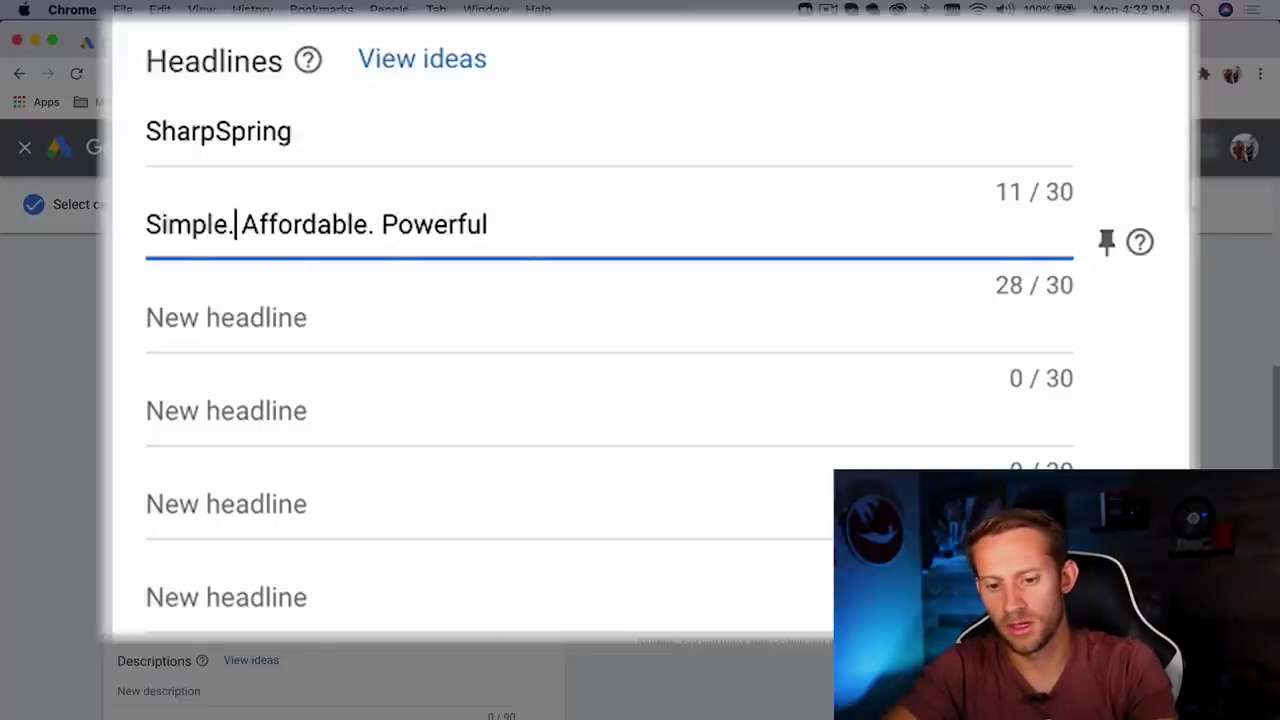
pyautogui.press('Tab')
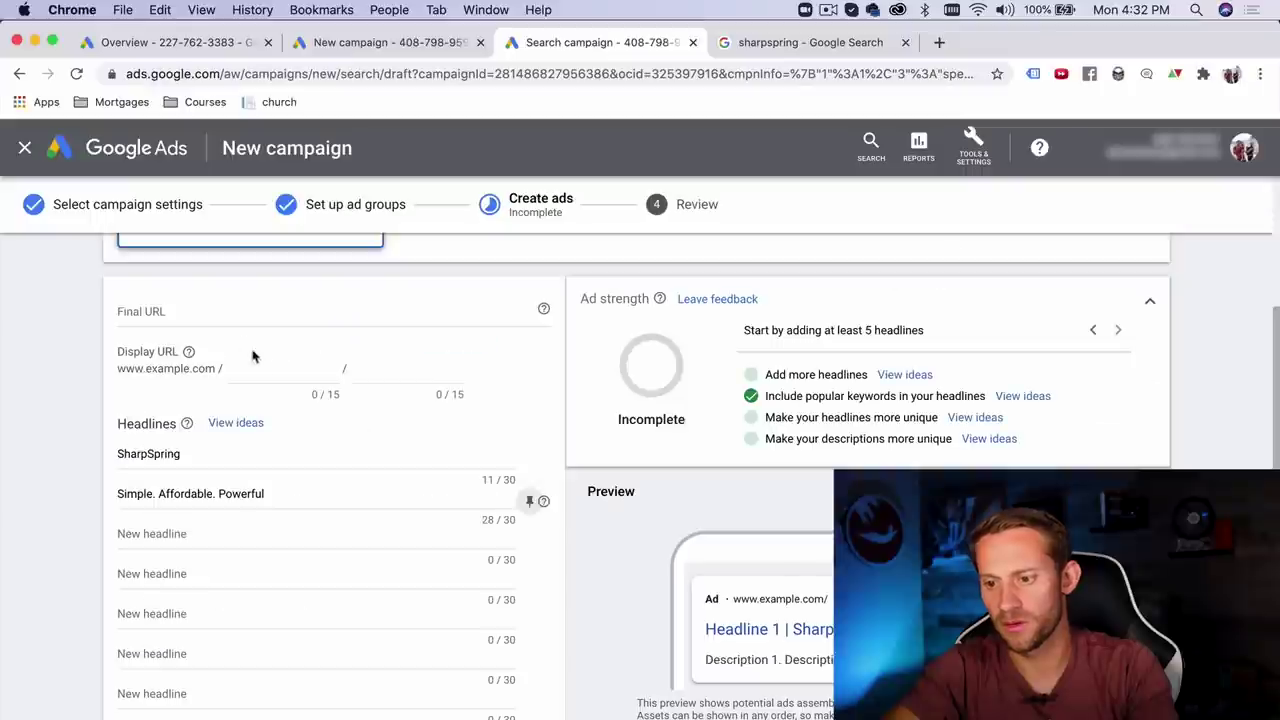
# Set the ad's final URL to sharpspring.com
pyautogui.click(227, 315)
pyautogui.write('shap')
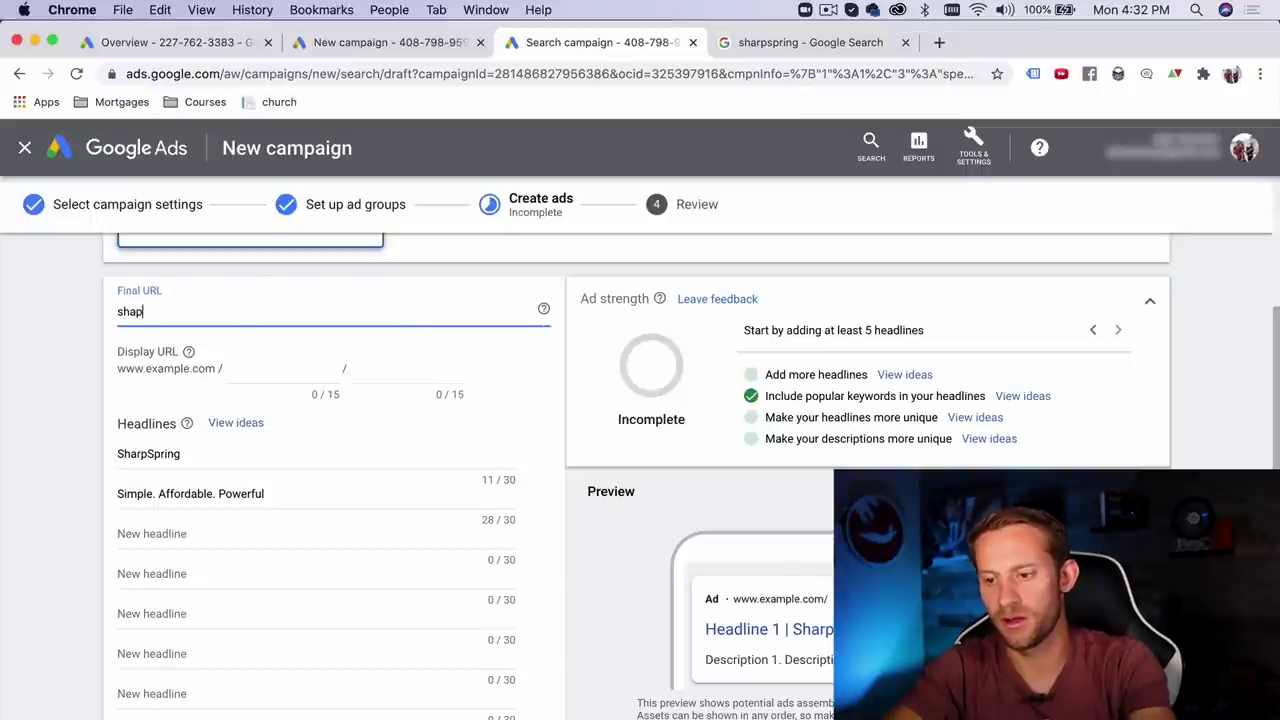
pyautogui.write('pspring.com')
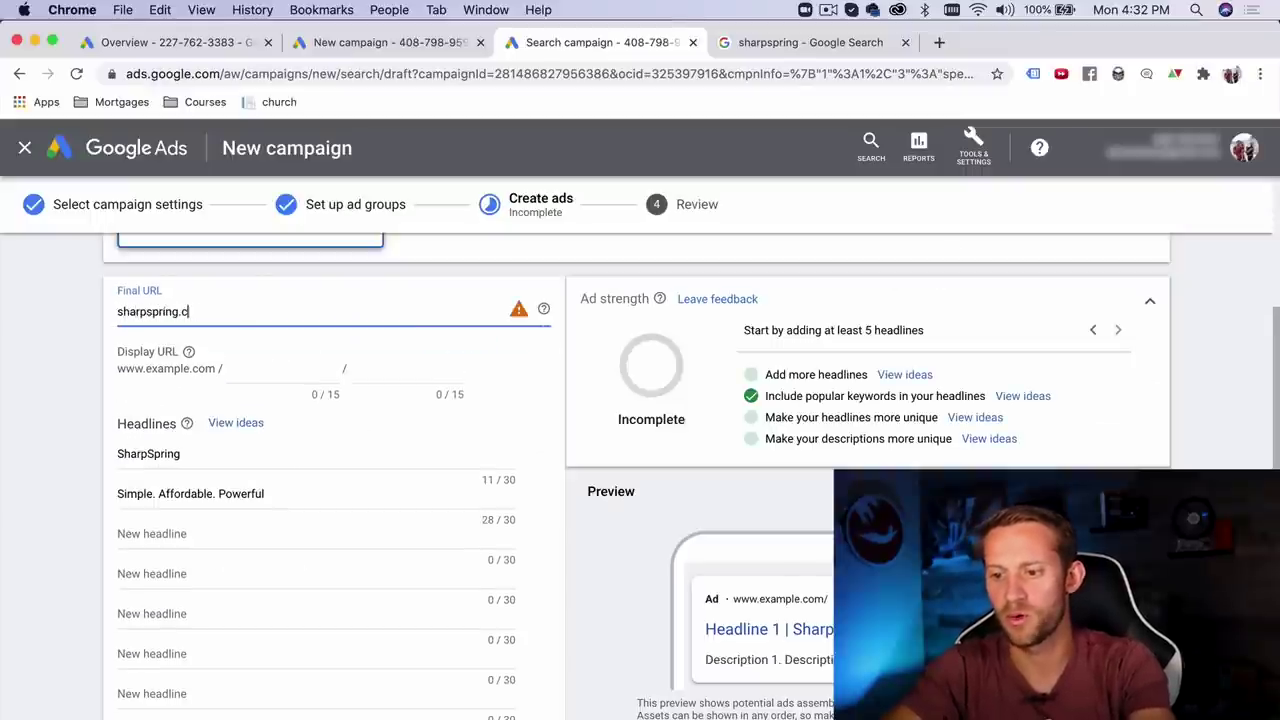
pyautogui.press('Tab')
pyautogui.scroll(-3, 243, 534)
pyautogui.scroll(1, 243, 534)
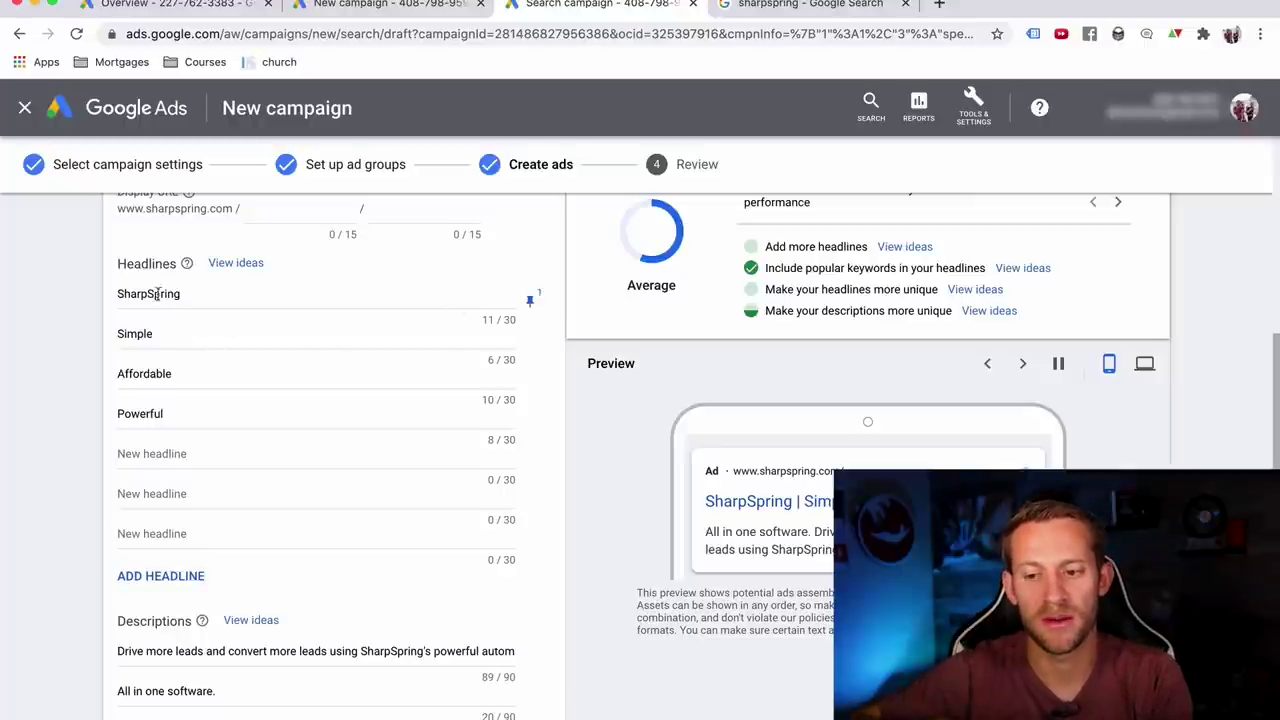
pyautogui.click(532, 302)
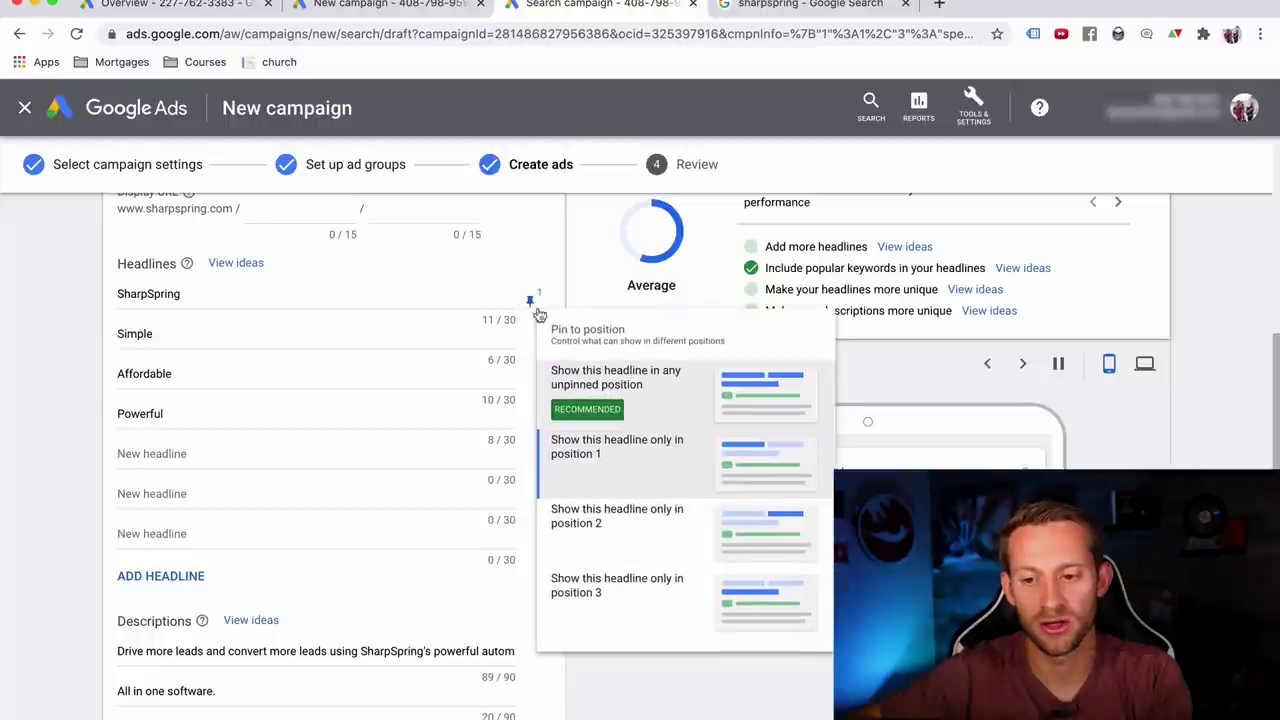
pyautogui.click(584, 266)
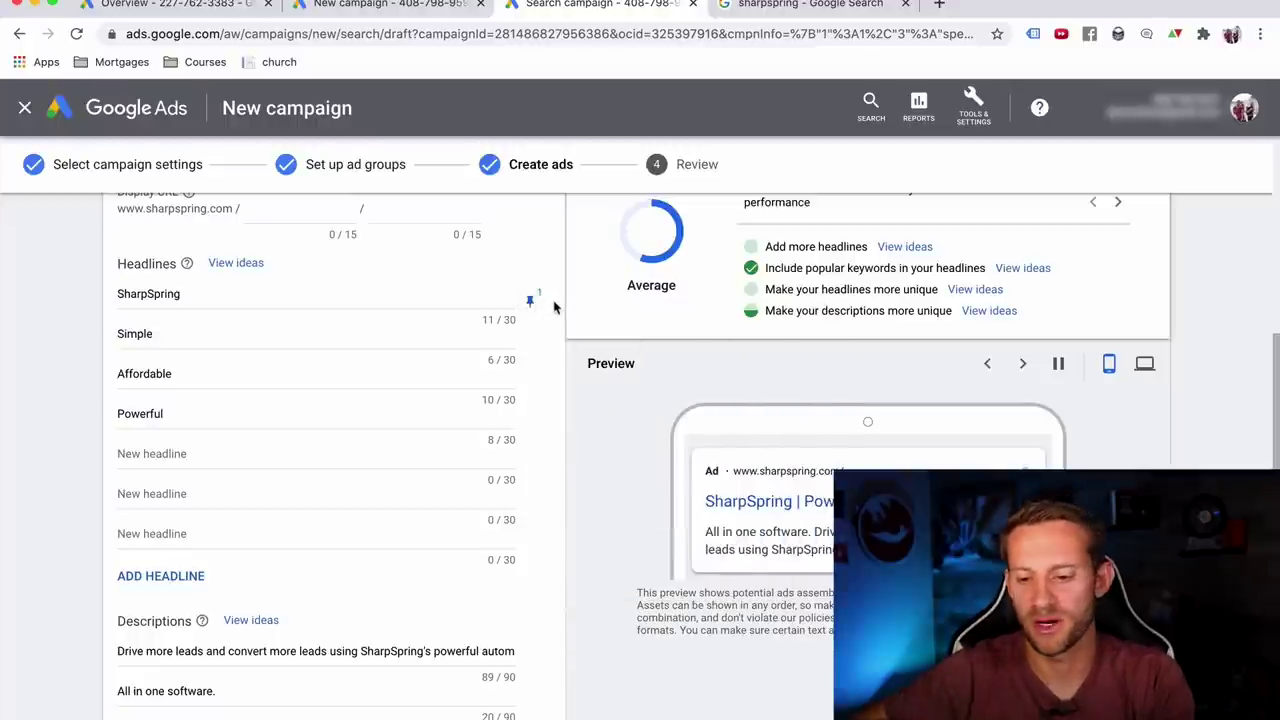
pyautogui.scroll(-3, 486, 471)
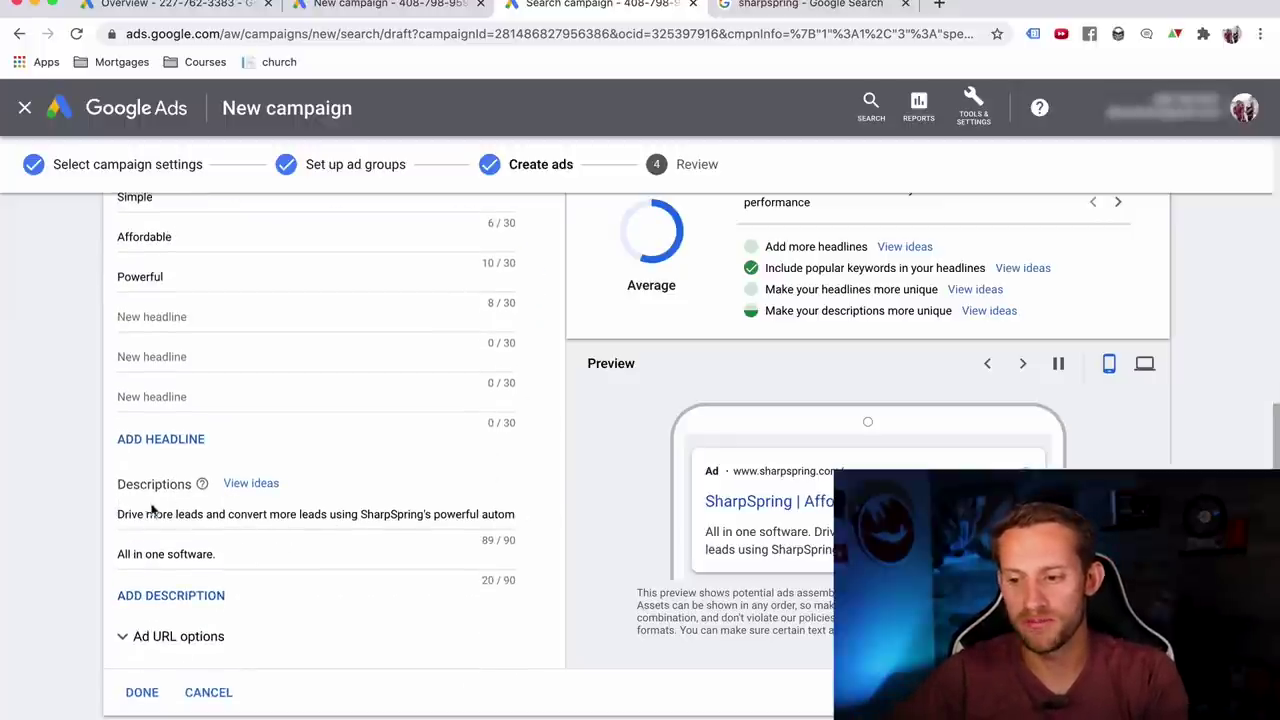
pyautogui.click(801, 8)
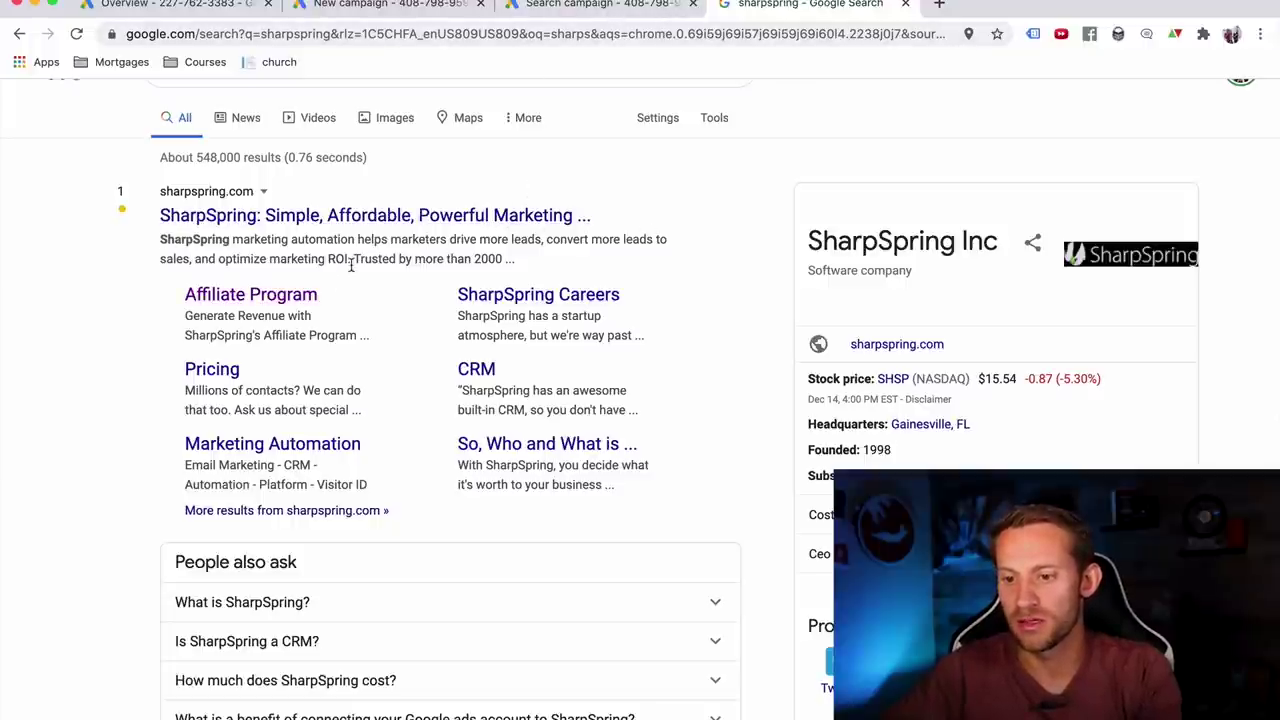
pyautogui.click(600, 8)
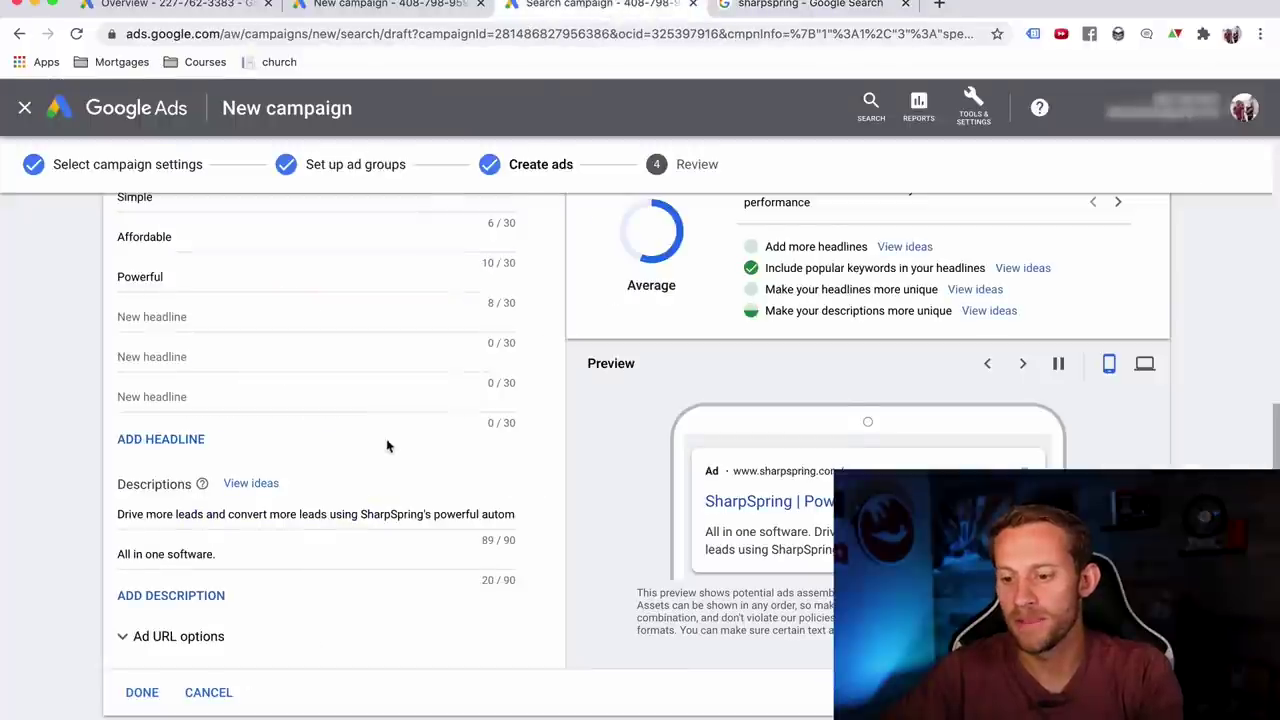
pyautogui.scroll(-1, 268, 527)
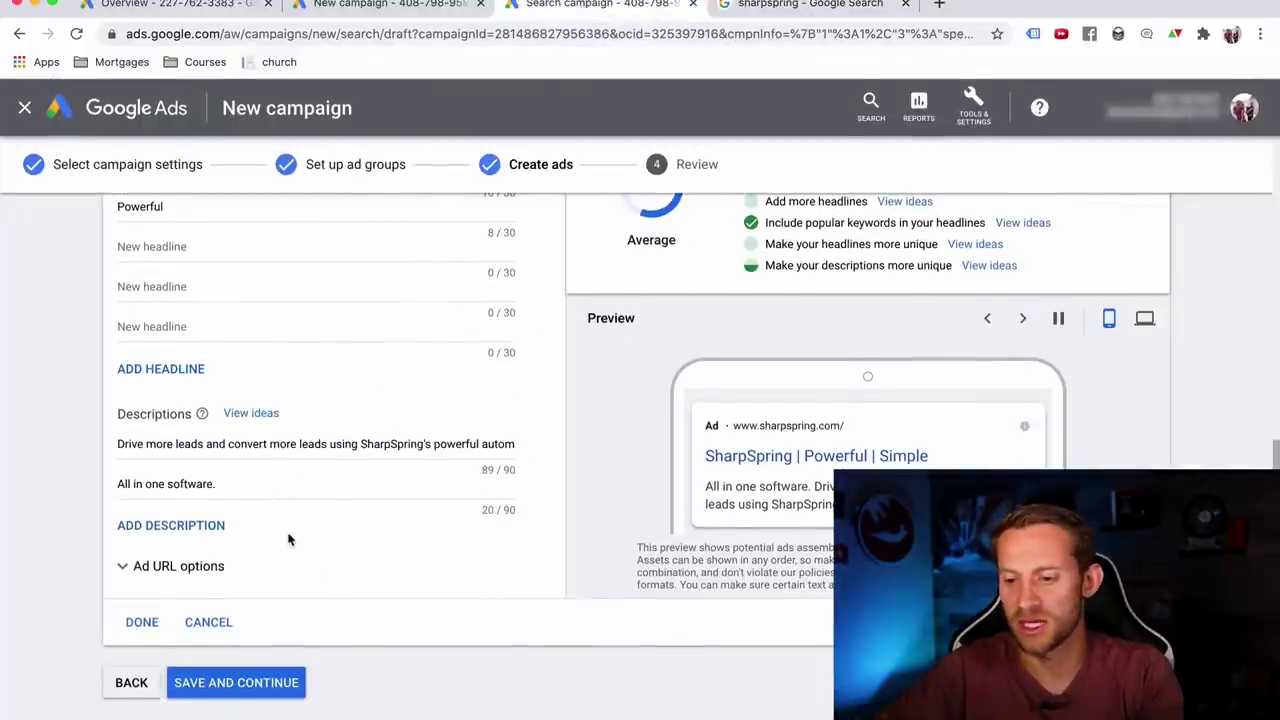
pyautogui.scroll(-1, 288, 540)
# Save the ad to reach Review, then jump back to the Select campaign settings step
pyautogui.click(258, 680)
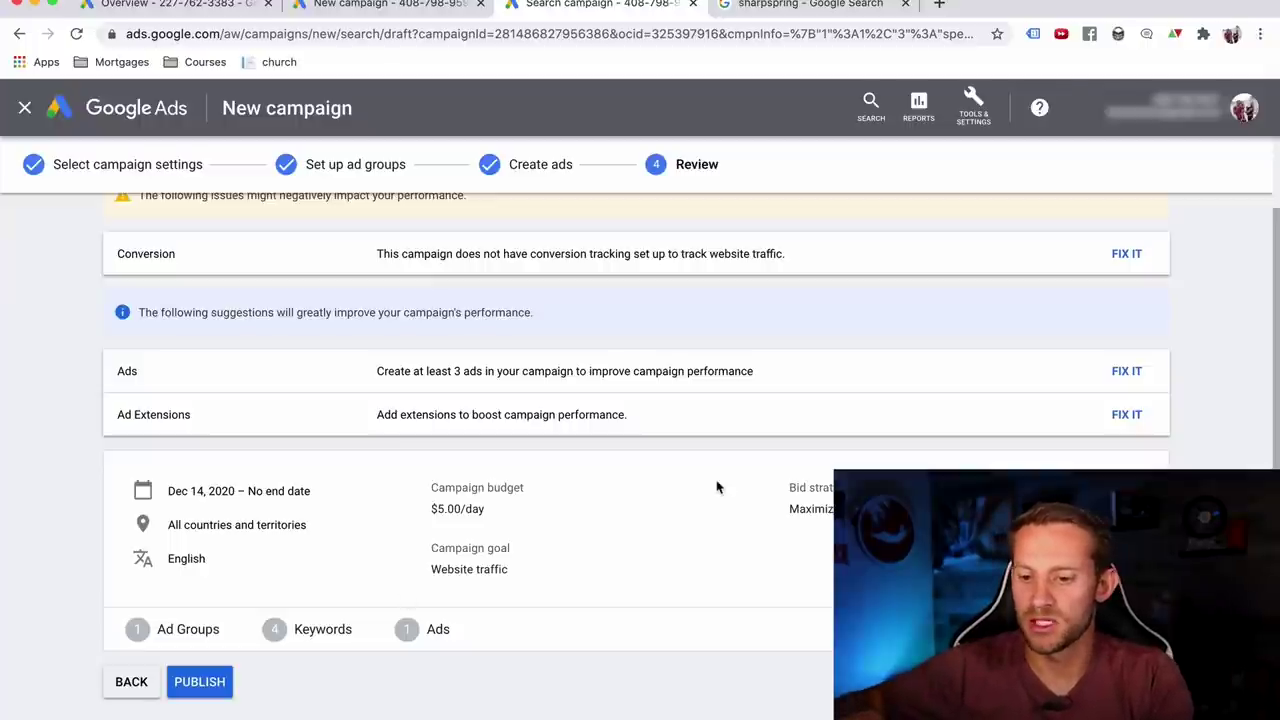
pyautogui.scroll(1, 716, 487)
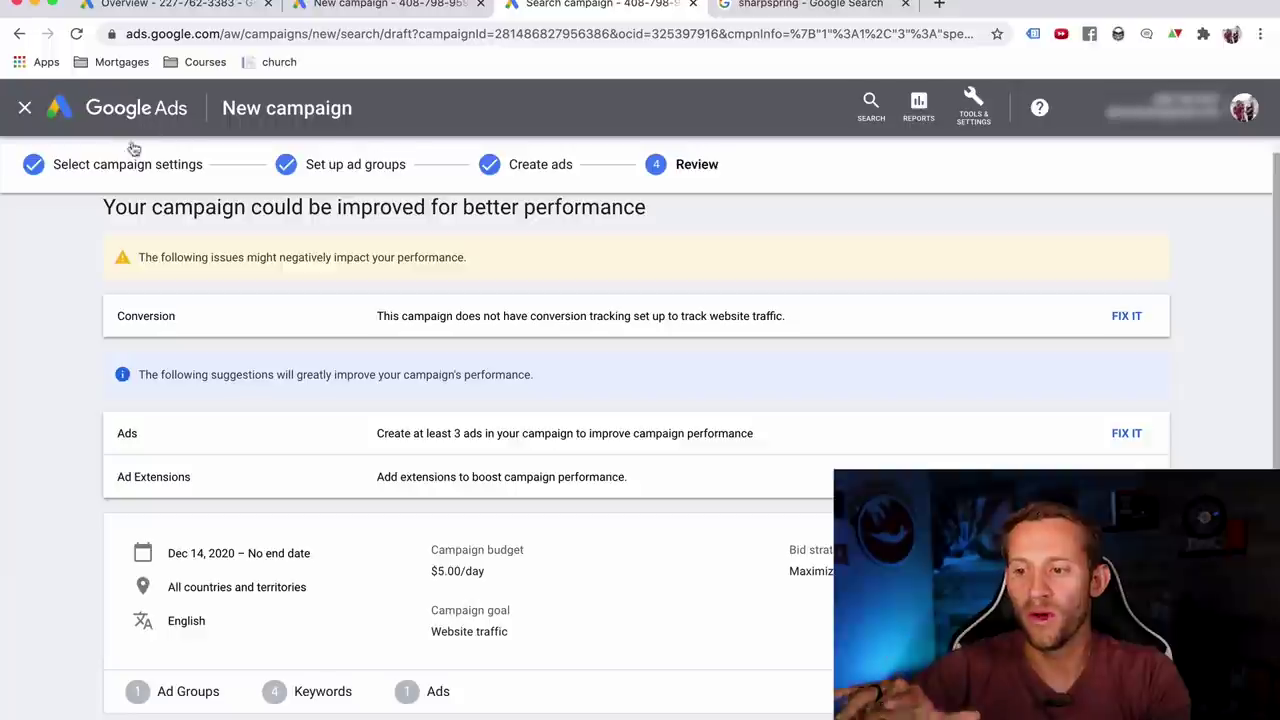
pyautogui.click(112, 164)
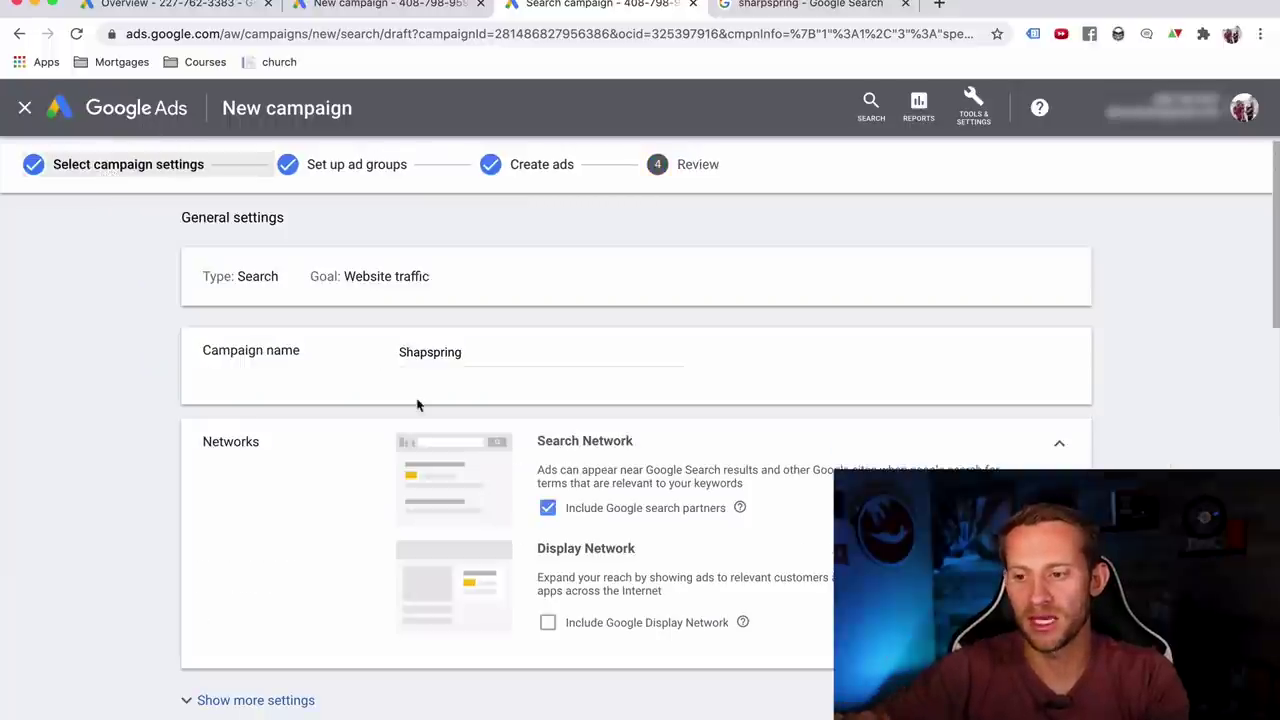
# Scroll through the campaign settings to locate the Bidding section
pyautogui.scroll(-10, 418, 404)
pyautogui.scroll(2, 418, 404)
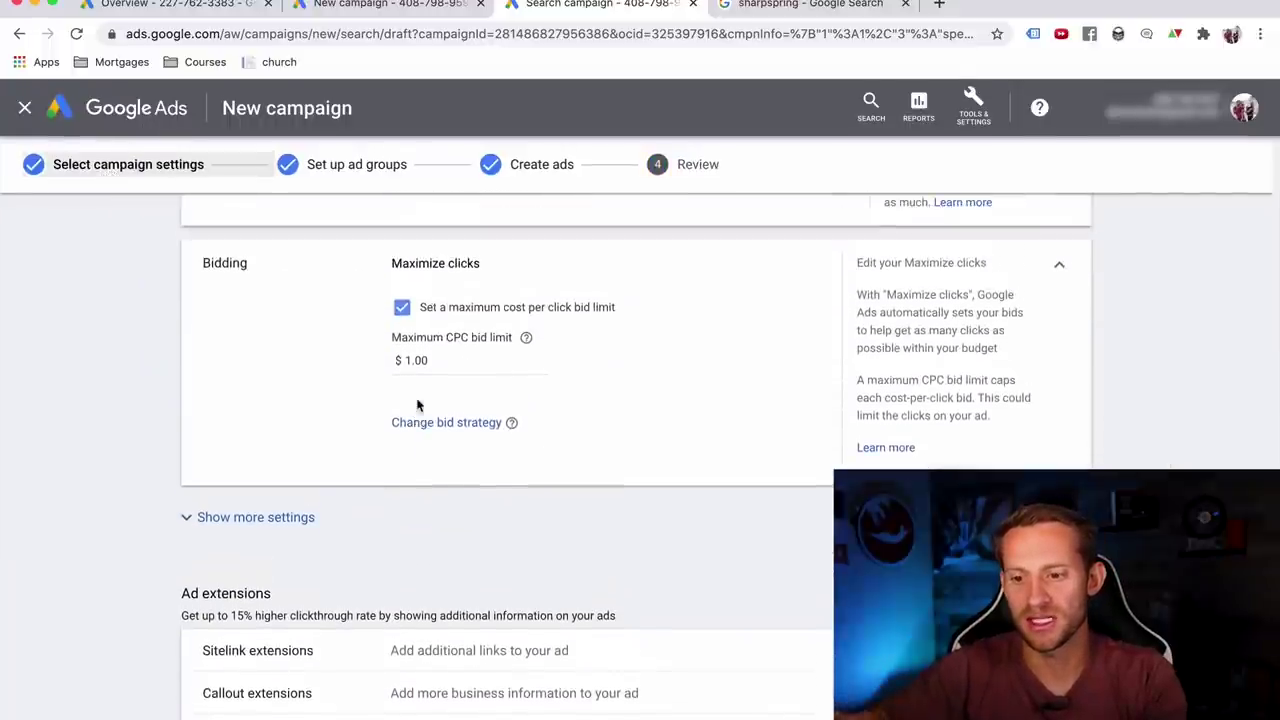